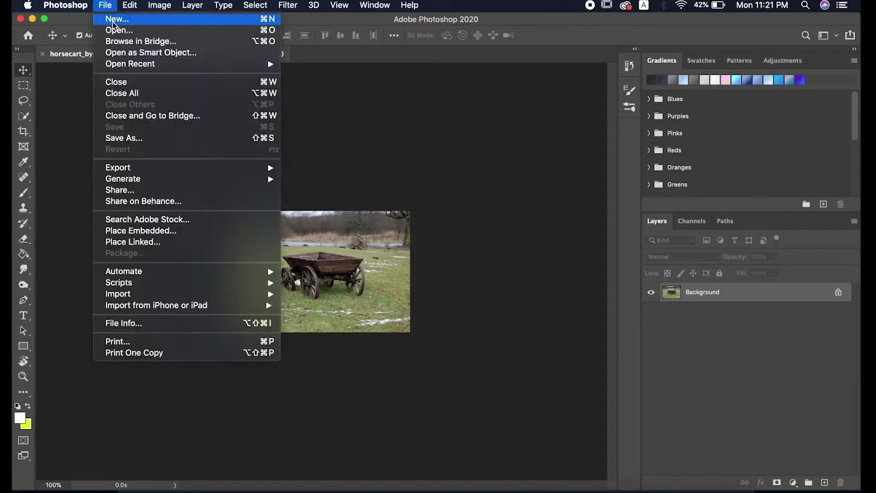
Create a new blank document and drag the wagon photo into it for transforming.
{"action": "key", "text": "Return"}
{"action": "left_click_drag", "start_coordinate": [319, 58], "coordinate": [416, 247]}
{"action": "key", "text": "d"}
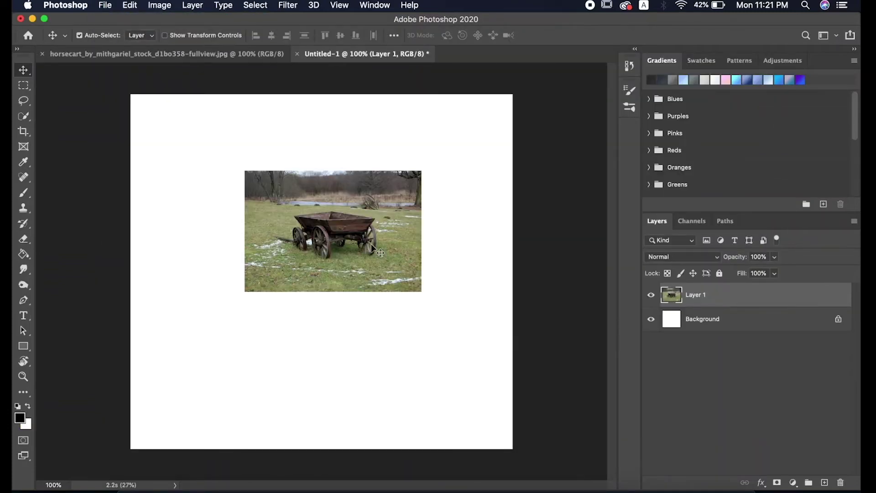
{"action": "key", "text": "ctrl+t"}
{"action": "scroll", "coordinate": [343, 252], "scroll_direction": "down", "scroll_amount": 2}
Stretch the wagon photo past every edge so it fills the whole canvas.
{"action": "left_click_drag", "start_coordinate": [343, 252], "coordinate": [337, 277]}
{"action": "left_click_drag", "start_coordinate": [266, 309], "coordinate": [212, 367]}
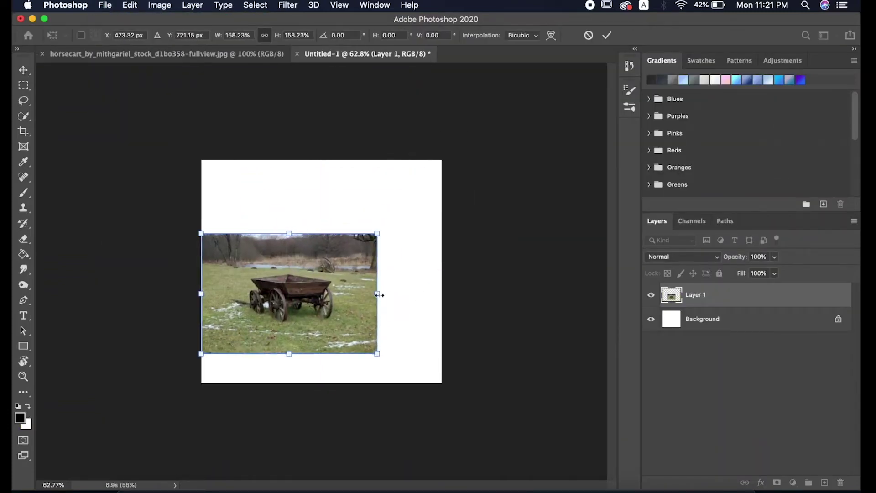
{"action": "left_click_drag", "start_coordinate": [377, 294], "coordinate": [440, 293]}
{"action": "left_click_drag", "start_coordinate": [321, 209], "coordinate": [322, 168]}
{"action": "left_click_drag", "start_coordinate": [176, 277], "coordinate": [215, 274]}
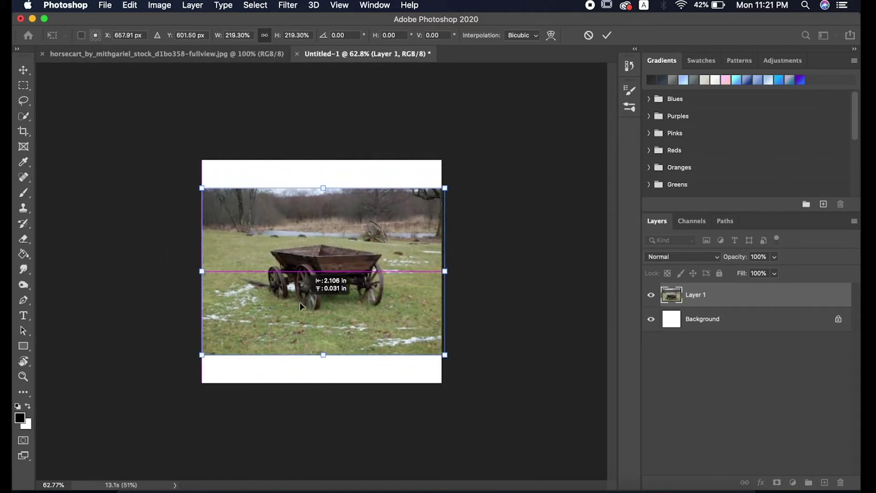
{"action": "left_click_drag", "start_coordinate": [303, 303], "coordinate": [289, 302]}
{"action": "scroll", "coordinate": [320, 273], "scroll_direction": "up", "scroll_amount": 2}
{"action": "left_click_drag", "start_coordinate": [321, 163], "coordinate": [321, 123]}
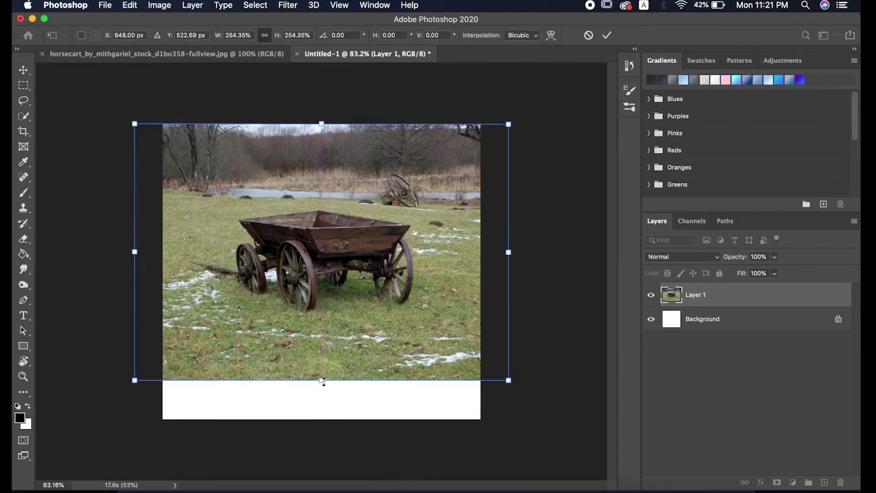
{"action": "left_click_drag", "start_coordinate": [322, 382], "coordinate": [322, 419]}
{"action": "key", "text": "Return"}
{"action": "scroll", "coordinate": [330, 372], "scroll_direction": "down", "scroll_amount": 1}
Close the original wagon photo tab.
{"action": "left_click", "coordinate": [190, 55]}
{"action": "key", "text": "super+w"}
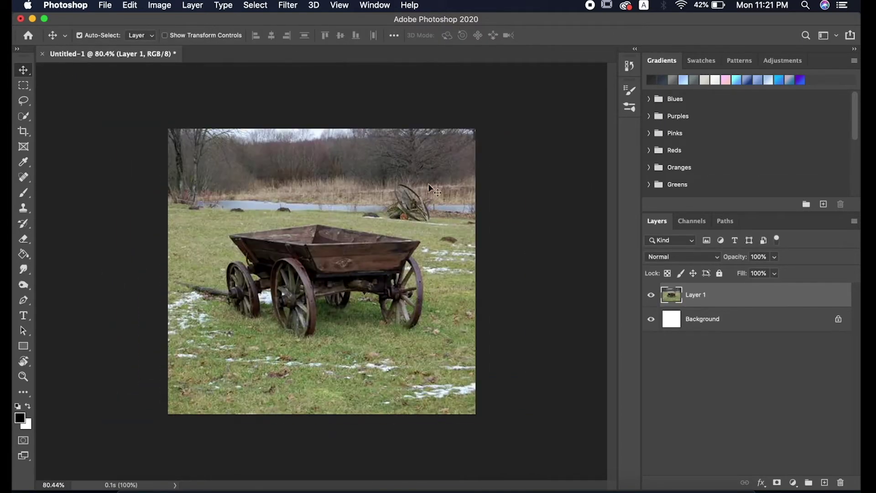
{"action": "key", "text": "l"}
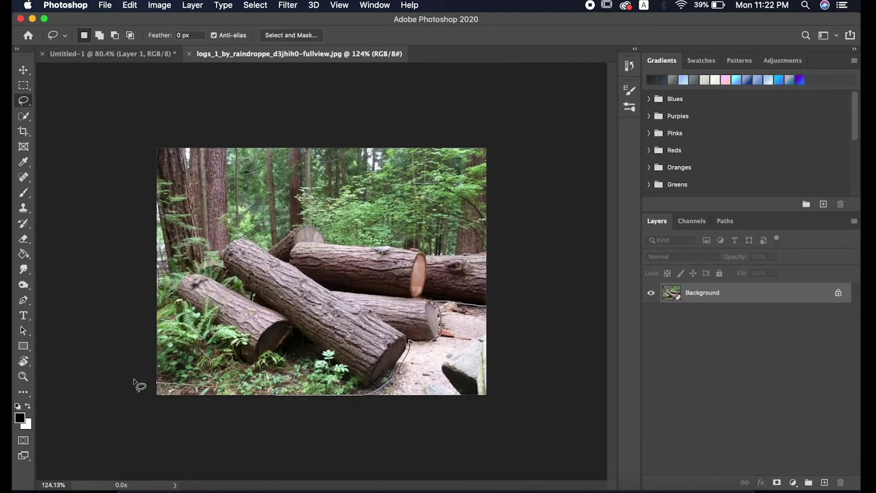
Select the whole log pile, including the upper and right-hand logs, with Quick Selection.
{"action": "key", "text": "w"}
{"action": "scroll", "coordinate": [321, 271], "scroll_direction": "up", "scroll_amount": 3}
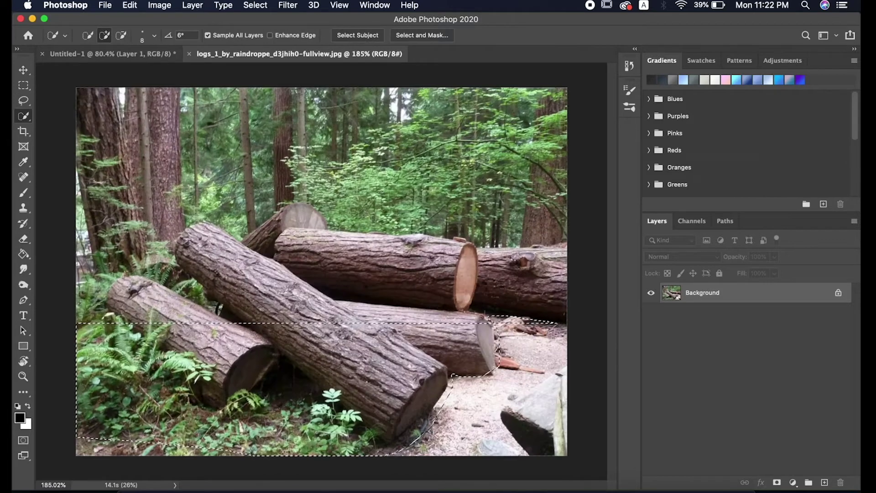
{"action": "scroll", "coordinate": [320, 271], "scroll_direction": "down", "scroll_amount": 1}
{"action": "left_click_drag", "start_coordinate": [183, 365], "coordinate": [457, 333]}
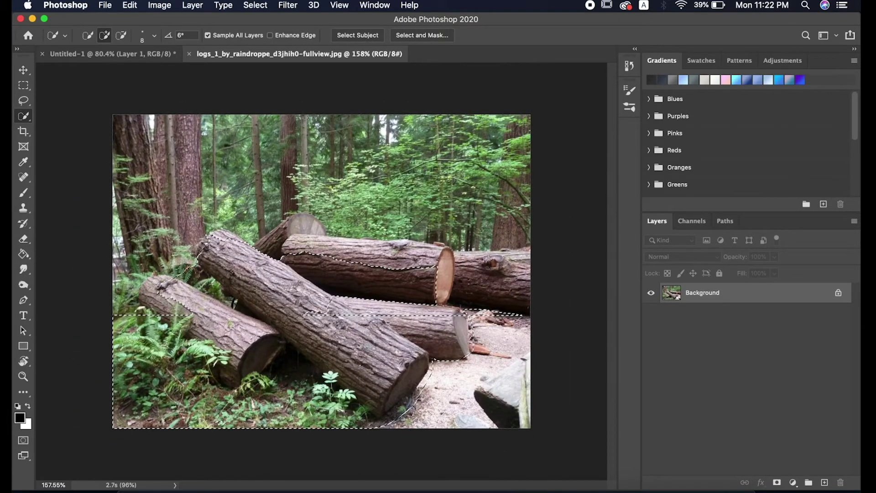
{"action": "scroll", "coordinate": [95, 274], "scroll_direction": "up", "scroll_amount": 3}
{"action": "key", "text": "bracketright"}
{"action": "key", "text": "bracketright"}
{"action": "key", "text": "bracketright"}
{"action": "scroll", "coordinate": [194, 249], "scroll_direction": "right", "scroll_amount": 4}
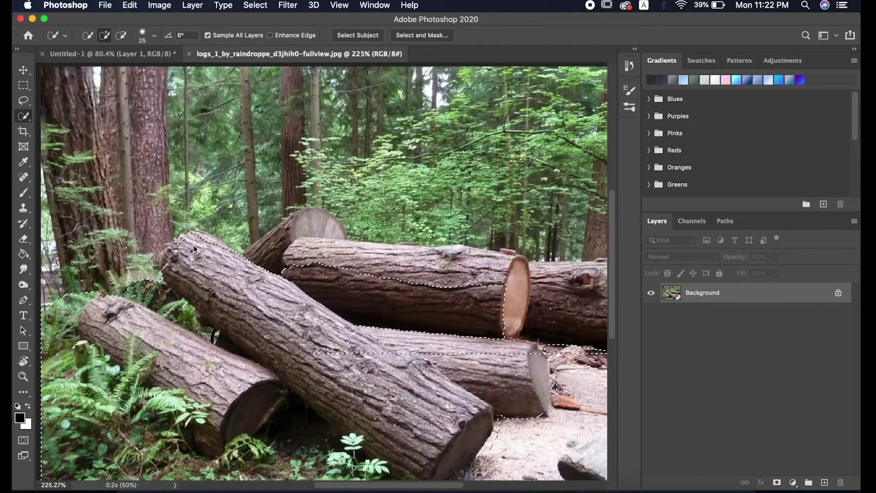
{"action": "left_click_drag", "start_coordinate": [256, 270], "coordinate": [329, 256]}
{"action": "scroll", "coordinate": [319, 274], "scroll_direction": "right", "scroll_amount": 3}
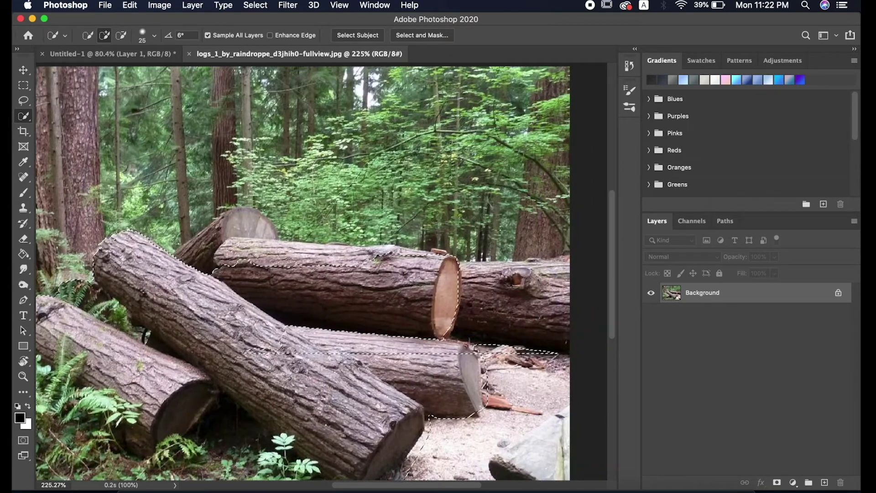
{"action": "scroll", "coordinate": [411, 284], "scroll_direction": "right", "scroll_amount": 4}
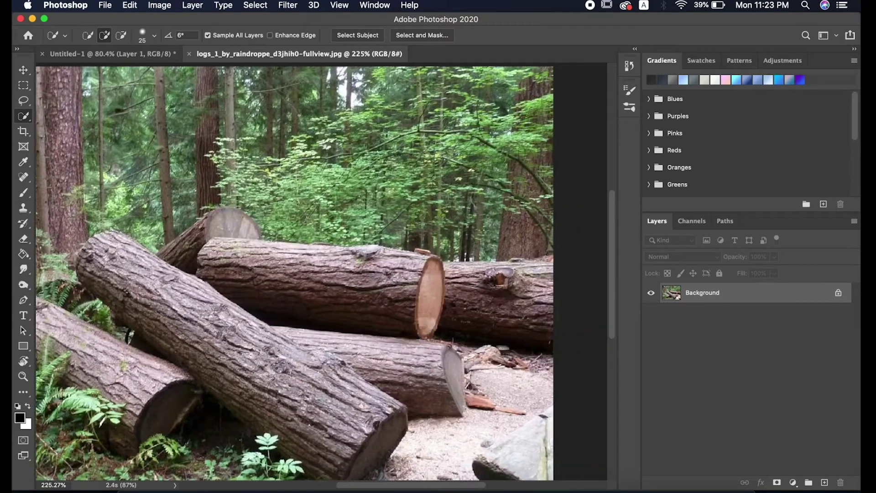
{"action": "left_click", "coordinate": [411, 284]}
{"action": "scroll", "coordinate": [588, 352], "scroll_direction": "down", "scroll_amount": 5}
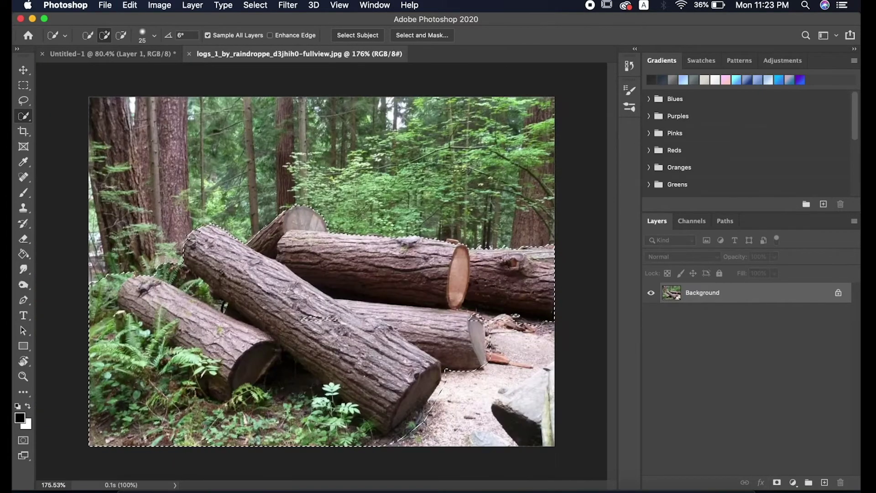
Move the selected logs into the wagon document as a new layer.
{"action": "key", "text": "v"}
{"action": "mouse_move", "coordinate": [342, 292]}
{"action": "left_mouse_down"}
{"action": "mouse_move", "coordinate": [361, 176]}
{"action": "mouse_move", "coordinate": [209, 226]}
{"action": "left_mouse_up"}
{"action": "key", "text": "super+t"}
Shrink the logs layer to about 40% and park it at the upper-left field edge.
{"action": "scroll", "coordinate": [209, 226], "scroll_direction": "up", "scroll_amount": 2}
{"action": "left_click_drag", "start_coordinate": [290, 209], "coordinate": [248, 229]}
{"action": "key", "text": "Return"}
{"action": "scroll", "coordinate": [223, 196], "scroll_direction": "up", "scroll_amount": 2}
{"action": "left_click_drag", "start_coordinate": [223, 195], "coordinate": [214, 158]}
{"action": "key", "text": "e"}
{"action": "scroll", "coordinate": [321, 268], "scroll_direction": "up", "scroll_amount": 2}
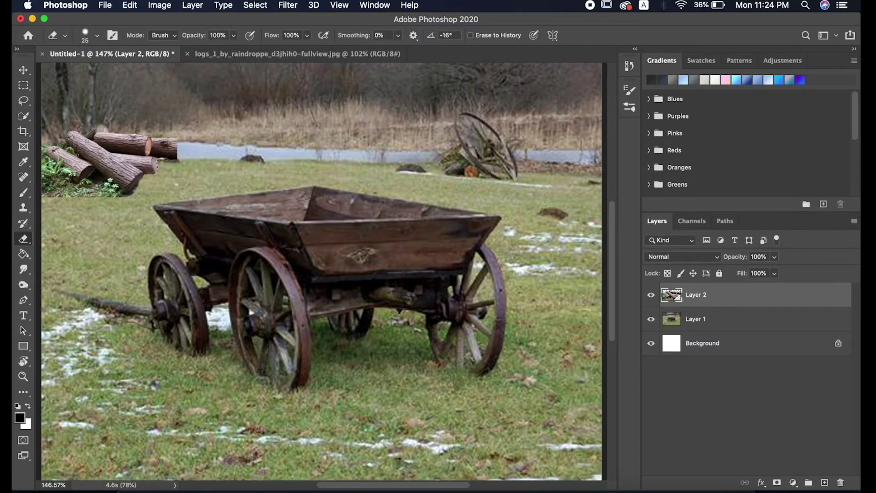
{"action": "scroll", "coordinate": [176, 142], "scroll_direction": "up", "scroll_amount": 2}
{"action": "scroll", "coordinate": [249, 220], "scroll_direction": "down", "scroll_amount": 3}
{"action": "scroll", "coordinate": [321, 272], "scroll_direction": "down", "scroll_amount": 1}
Darken the wagon layer with a low-brightness Brightness/Contrast adjustment.
{"action": "key", "text": "v"}
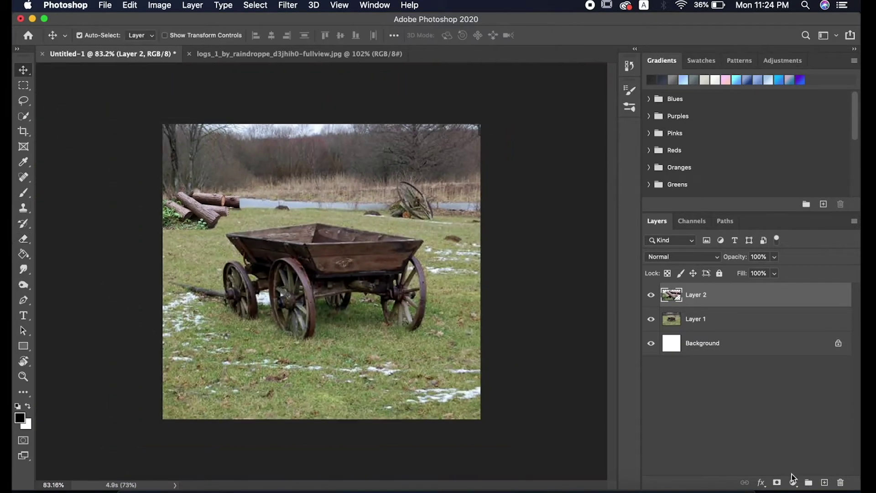
{"action": "left_click", "coordinate": [730, 319]}
{"action": "left_click", "coordinate": [793, 483]}
{"action": "left_click", "coordinate": [807, 295]}
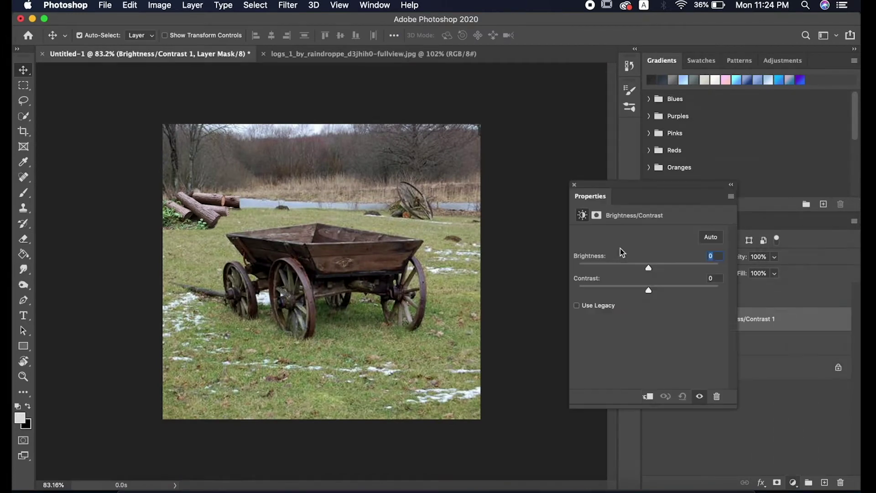
{"action": "left_click_drag", "start_coordinate": [648, 267], "coordinate": [576, 267]}
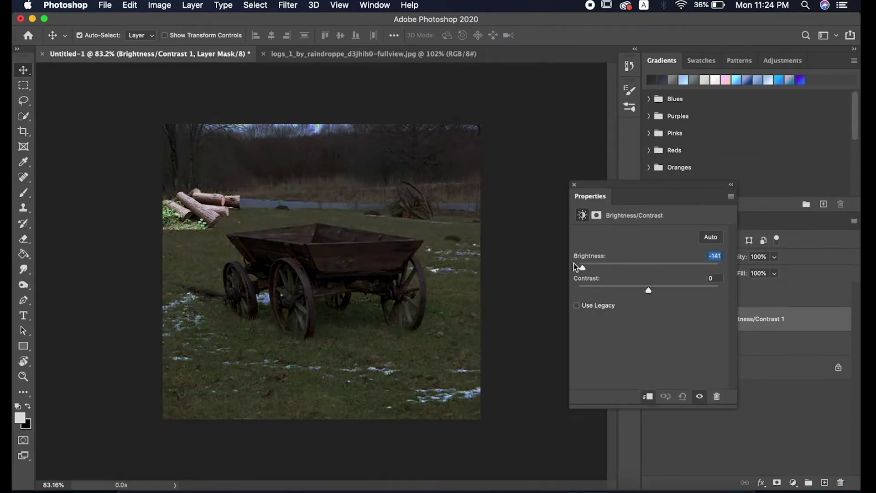
{"action": "left_click", "coordinate": [574, 185]}
Give the logs layer a Brightness/Contrast adjustment with brightness -127 and contrast 76.
{"action": "left_click", "coordinate": [703, 295]}
{"action": "left_click", "coordinate": [793, 483]}
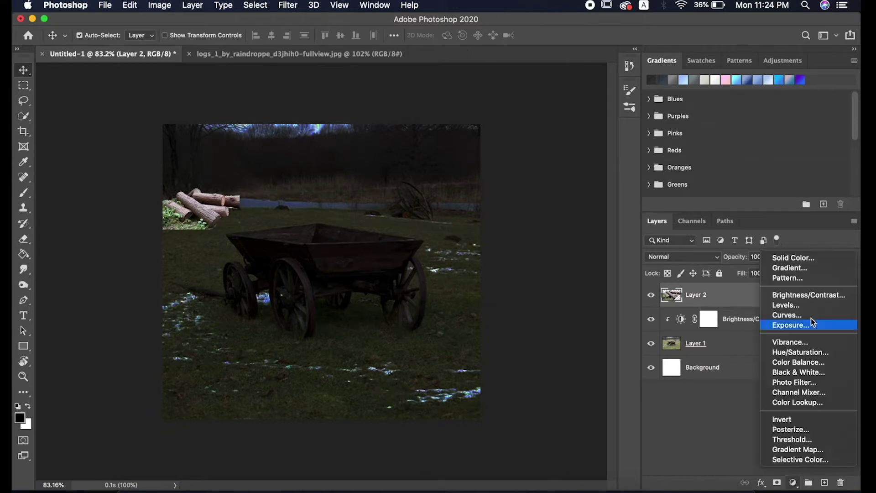
{"action": "left_click", "coordinate": [789, 297]}
{"action": "left_click_drag", "start_coordinate": [648, 268], "coordinate": [589, 268]}
{"action": "left_click_drag", "start_coordinate": [683, 292], "coordinate": [702, 290]}
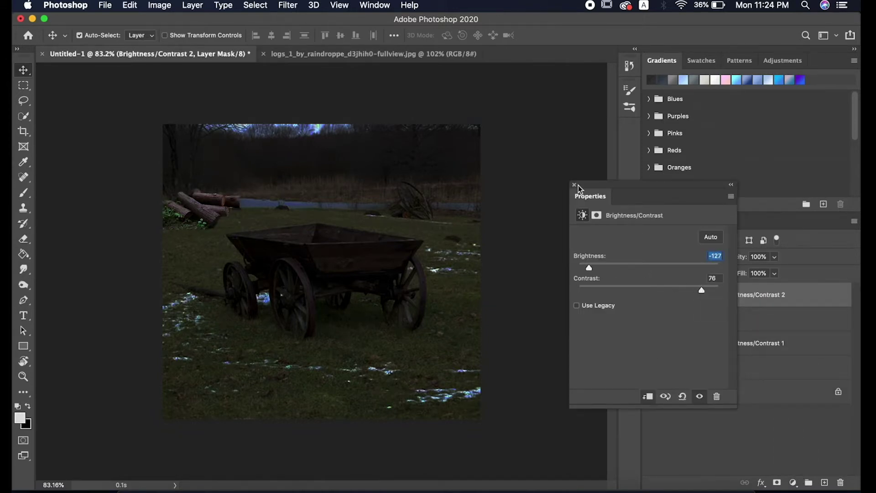
{"action": "left_click", "coordinate": [574, 185]}
Select the sky strip across the top of the wagon photo and fill it white.
{"action": "left_click", "coordinate": [707, 376]}
{"action": "key", "text": "m"}
{"action": "mouse_move", "coordinate": [480, 124]}
{"action": "left_mouse_down"}
{"action": "mouse_move", "coordinate": [152, 143]}
{"action": "mouse_move", "coordinate": [158, 181]}
{"action": "left_mouse_up"}
{"action": "key", "text": "BackSpace"}
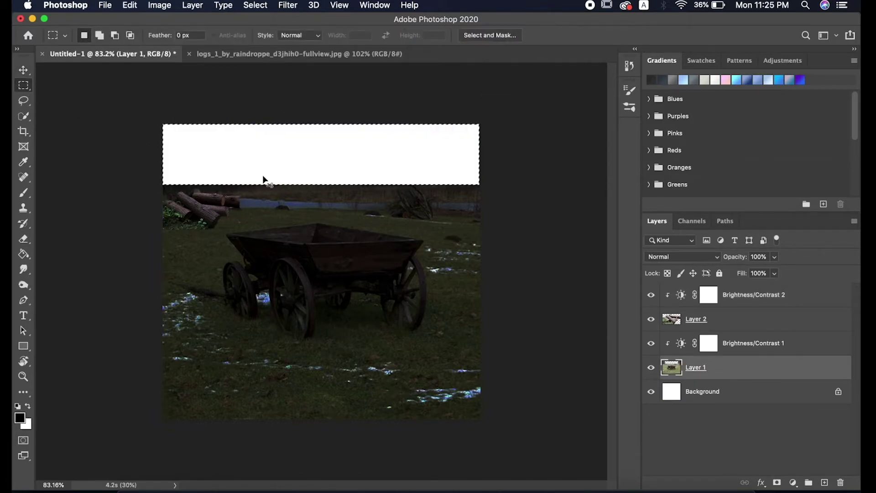
Bring the stormy clouds photo into the wagon document.
{"action": "key", "text": "v"}
{"action": "mouse_move", "coordinate": [404, 219]}
{"action": "left_mouse_down"}
{"action": "mouse_move", "coordinate": [152, 70]}
{"action": "mouse_move", "coordinate": [286, 121]}
{"action": "left_mouse_up"}
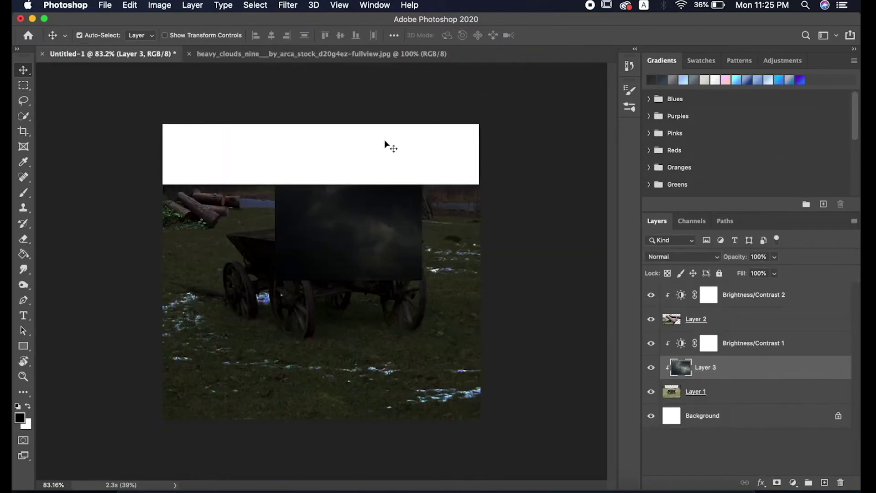
{"action": "left_click_drag", "start_coordinate": [647, 348], "coordinate": [684, 292]}
Enlarge the clouds across the top sky and move Layer 3 below the wagon layer.
{"action": "key", "text": "ctrl+t"}
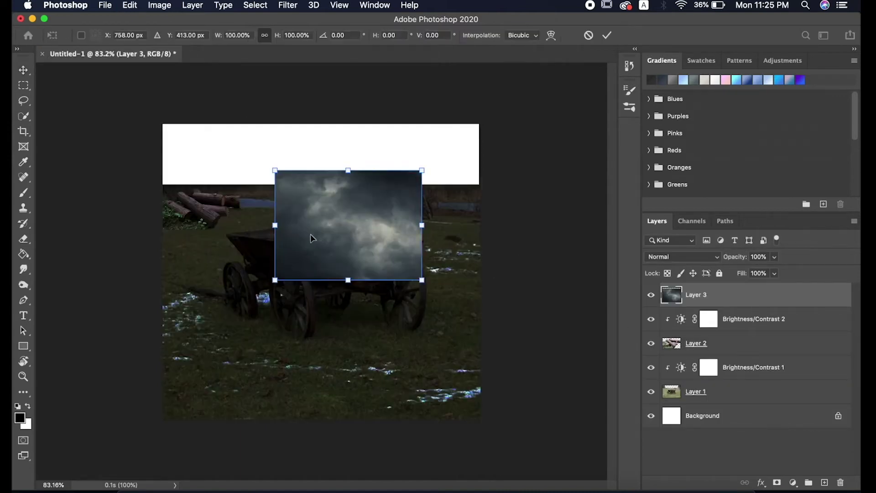
{"action": "left_click_drag", "start_coordinate": [421, 225], "coordinate": [480, 225]}
{"action": "left_click_drag", "start_coordinate": [270, 225], "coordinate": [167, 227]}
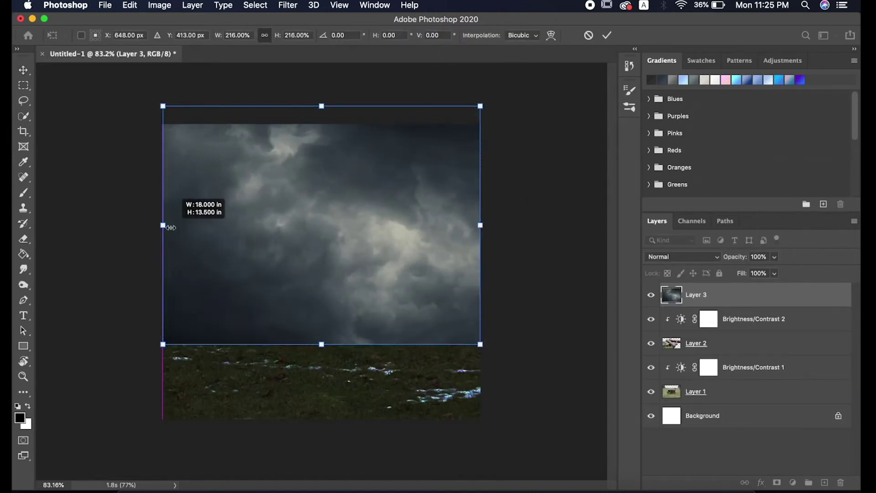
{"action": "left_click_drag", "start_coordinate": [370, 180], "coordinate": [369, 198]}
{"action": "key", "text": "Return"}
{"action": "left_click_drag", "start_coordinate": [696, 295], "coordinate": [730, 404]}
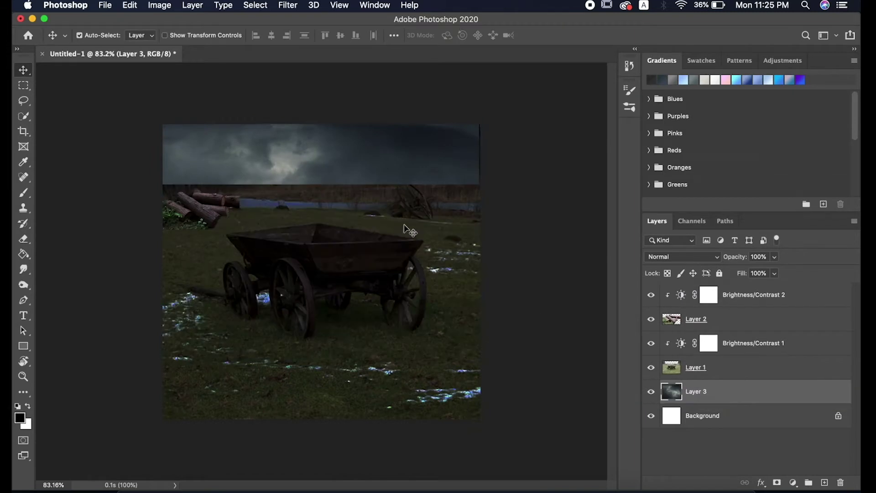
{"action": "key", "text": "b"}
{"action": "scroll", "coordinate": [408, 229], "scroll_direction": "up", "scroll_amount": 2}
Add a layer mask to the wagon layer and make black the painting colour.
{"action": "left_click", "coordinate": [731, 367]}
{"action": "scroll", "coordinate": [479, 303], "scroll_direction": "up", "scroll_amount": 1}
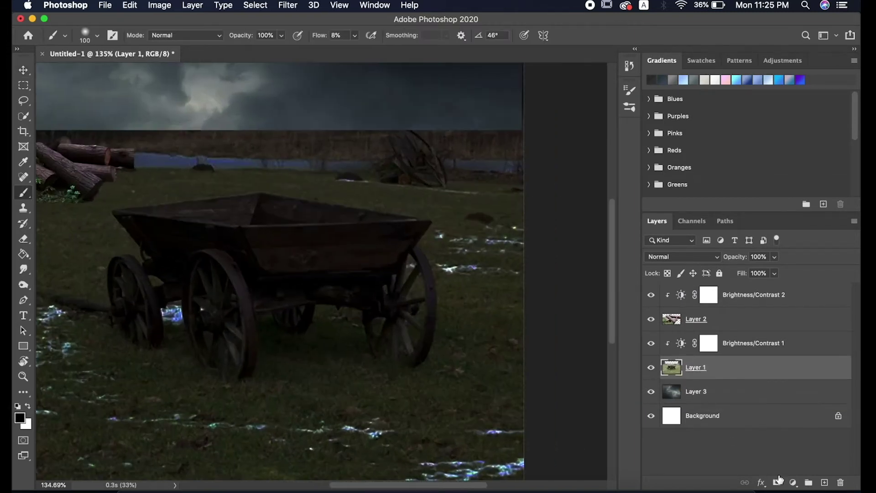
{"action": "left_click", "coordinate": [777, 483]}
{"action": "key", "text": "x"}
{"action": "scroll", "coordinate": [571, 166], "scroll_direction": "up", "scroll_amount": 1}
Paint the mask softly at 8% flow along the horizon to blend in the clouds.
{"action": "mouse_move", "coordinate": [451, 207]}
{"action": "left_mouse_down"}
{"action": "mouse_move", "coordinate": [315, 193]}
{"action": "mouse_move", "coordinate": [262, 219]}
{"action": "mouse_move", "coordinate": [323, 198]}
{"action": "left_mouse_up"}
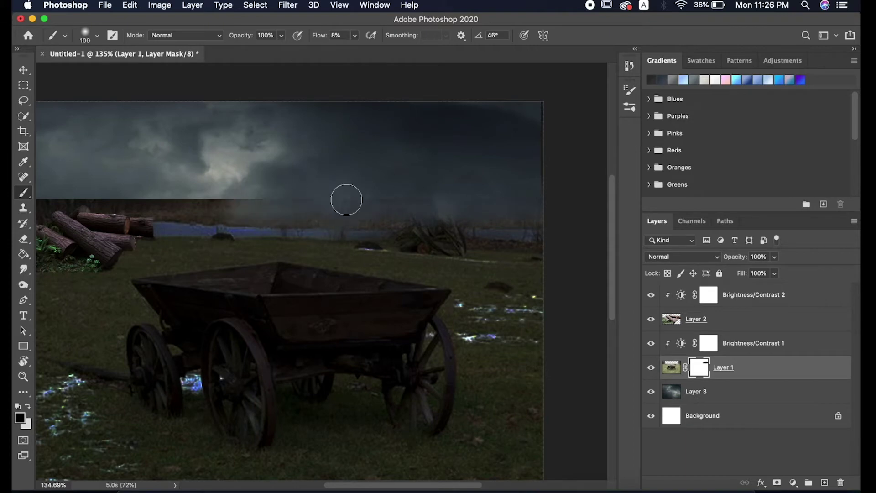
{"action": "scroll", "coordinate": [322, 198], "scroll_direction": "left", "scroll_amount": 5}
{"action": "scroll", "coordinate": [362, 190], "scroll_direction": "right", "scroll_amount": 2}
{"action": "mouse_move", "coordinate": [391, 205]}
{"action": "left_mouse_down"}
{"action": "mouse_move", "coordinate": [393, 185]}
{"action": "mouse_move", "coordinate": [309, 196]}
{"action": "left_mouse_up"}
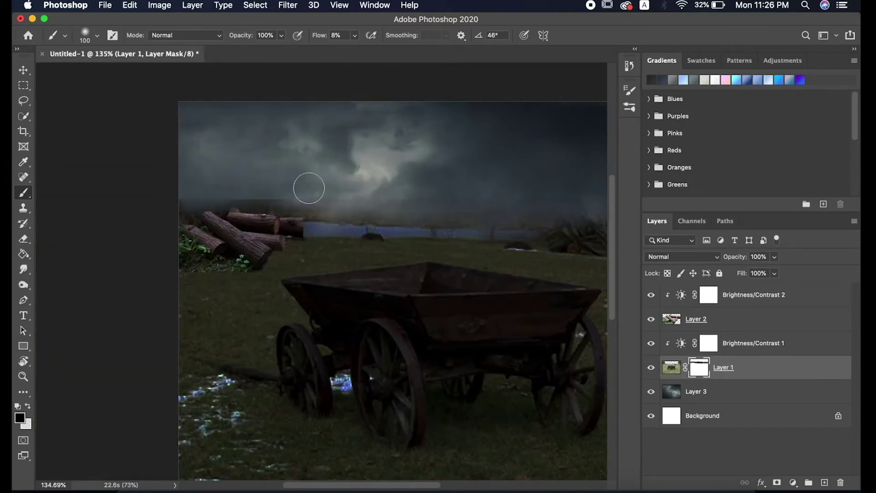
{"action": "scroll", "coordinate": [249, 190], "scroll_direction": "down", "scroll_amount": 3}
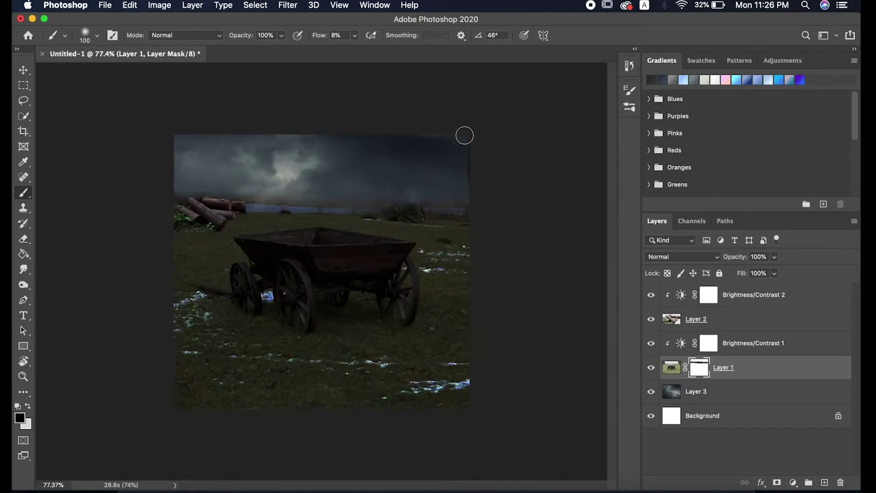
{"action": "scroll", "coordinate": [515, 169], "scroll_direction": "up", "scroll_amount": 3}
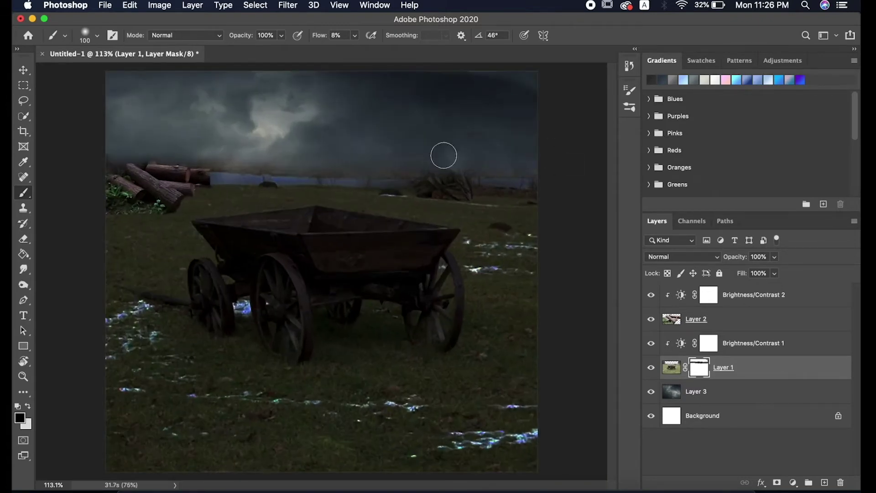
{"action": "scroll", "coordinate": [408, 160], "scroll_direction": "down", "scroll_amount": 1}
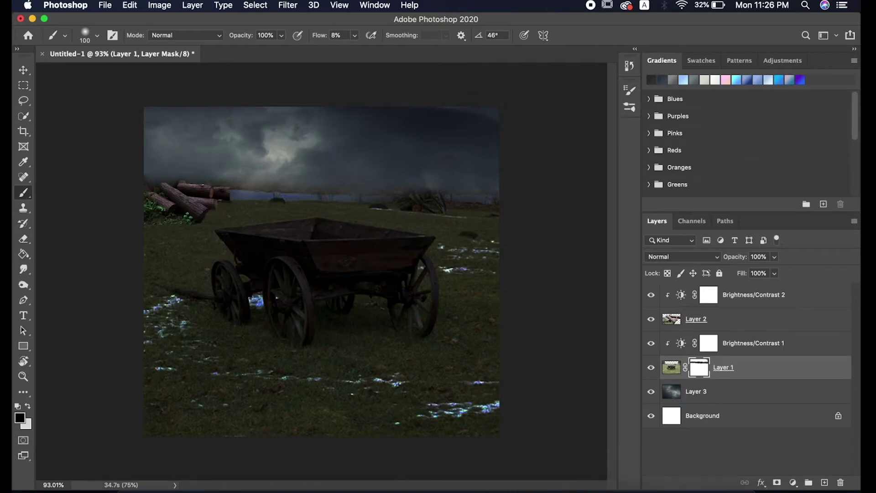
{"action": "scroll", "coordinate": [575, 165], "scroll_direction": "up", "scroll_amount": 4}
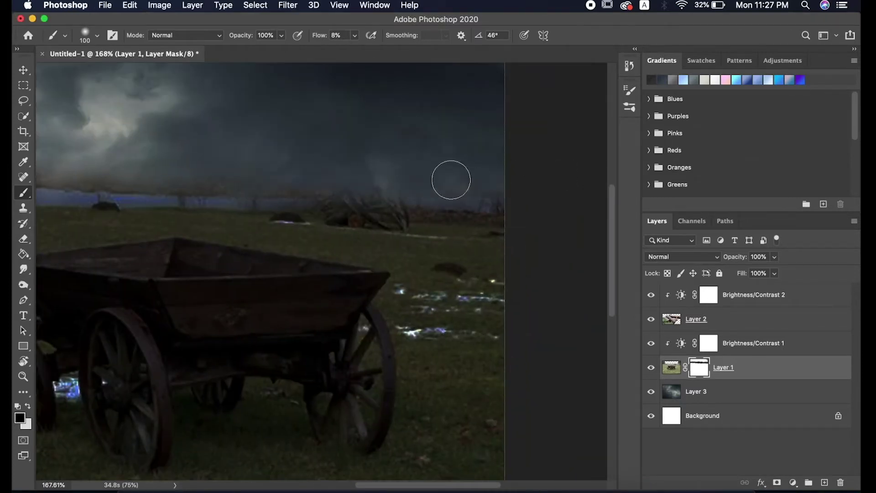
{"action": "scroll", "coordinate": [195, 180], "scroll_direction": "down", "scroll_amount": 2}
{"action": "scroll", "coordinate": [385, 274], "scroll_direction": "down", "scroll_amount": 2}
Spot-heal a bright spot near the wheels on the meadow image.
{"action": "key", "text": "v"}
{"action": "key", "text": "j"}
{"action": "key", "text": "ctrl+2"}
{"action": "scroll", "coordinate": [321, 273], "scroll_direction": "up", "scroll_amount": 2}
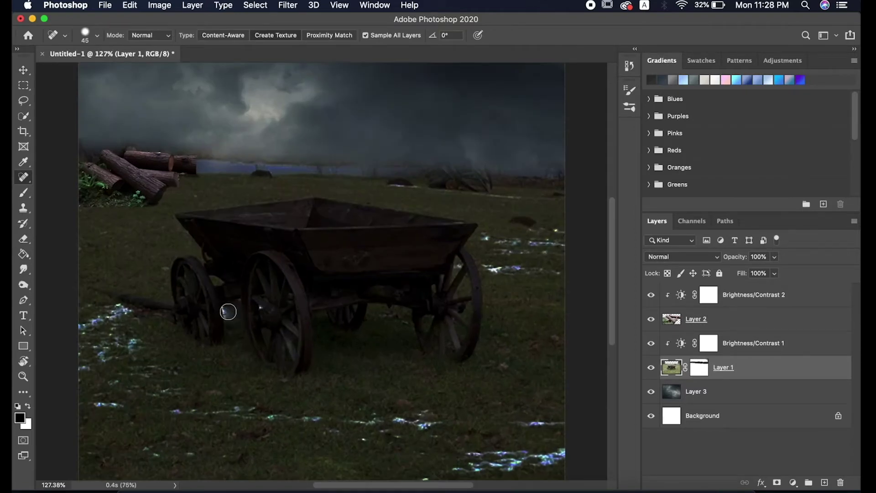
{"action": "scroll", "coordinate": [255, 329], "scroll_direction": "down", "scroll_amount": 1}
{"action": "scroll", "coordinate": [310, 392], "scroll_direction": "down", "scroll_amount": 1}
Add a Brightness/Contrast adjustment at brightness 87 and invert its mask to hide it.
{"action": "scroll", "coordinate": [330, 430], "scroll_direction": "down", "scroll_amount": 1}
{"action": "key", "text": "v"}
{"action": "left_click", "coordinate": [793, 482]}
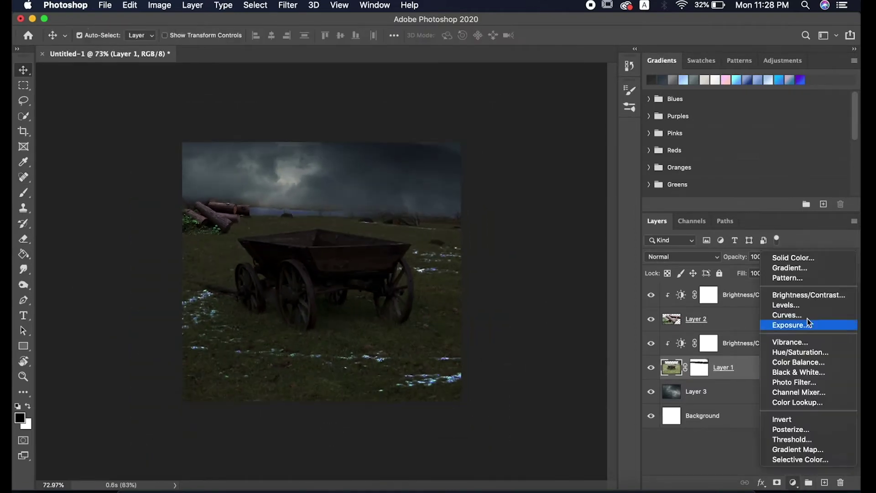
{"action": "left_click", "coordinate": [807, 295]}
{"action": "left_click_drag", "start_coordinate": [661, 270], "coordinate": [676, 273]}
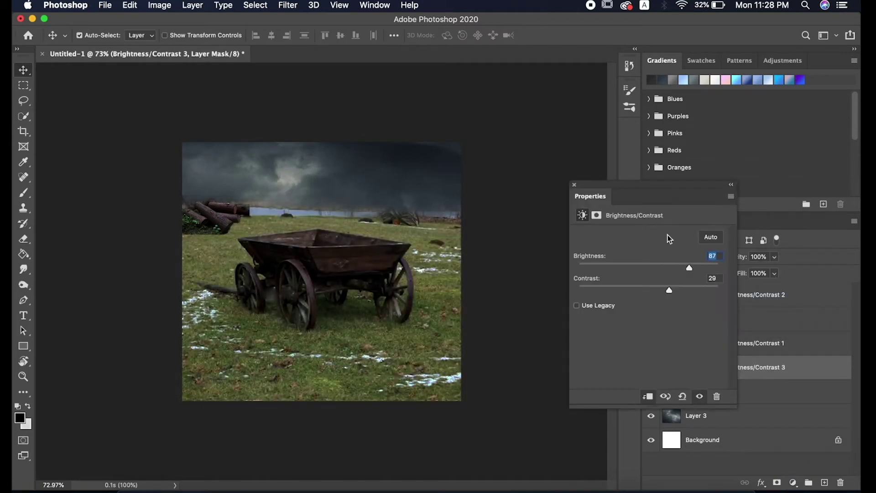
{"action": "left_click", "coordinate": [574, 184]}
{"action": "key", "text": "ctrl+i"}
Paint white at size 30, full flow, on the wagon's upper rim to reveal the brightening.
{"action": "key", "text": "b"}
{"action": "scroll", "coordinate": [346, 282], "scroll_direction": "up", "scroll_amount": 2}
{"action": "key", "text": "bracketleft"}
{"action": "key", "text": "bracketleft"}
{"action": "key", "text": "bracketleft"}
{"action": "scroll", "coordinate": [345, 281], "scroll_direction": "up", "scroll_amount": 1}
{"action": "scroll", "coordinate": [345, 281], "scroll_direction": "up", "scroll_amount": 1}
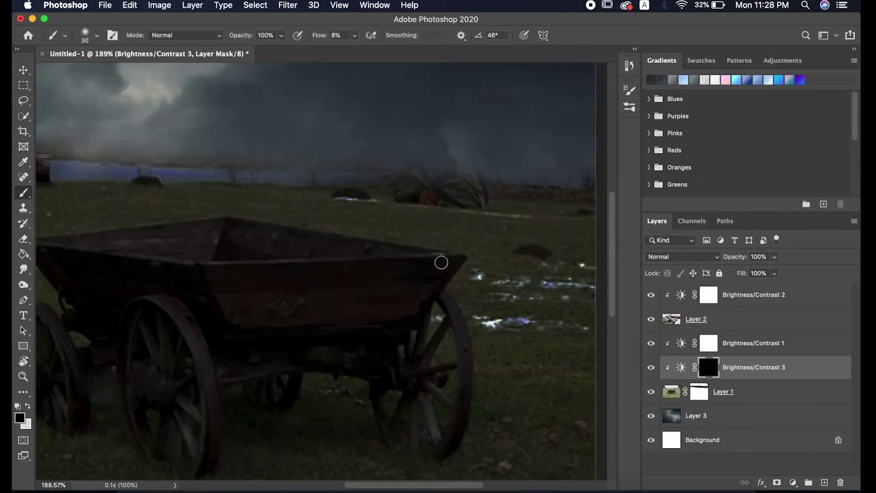
{"action": "key", "text": "shift+0"}
{"action": "key", "text": "x"}
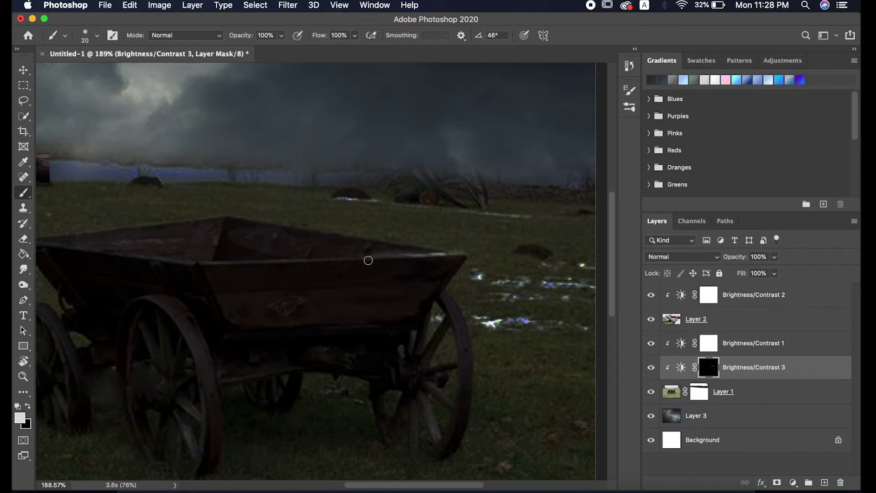
{"action": "scroll", "coordinate": [332, 259], "scroll_direction": "left", "scroll_amount": 5}
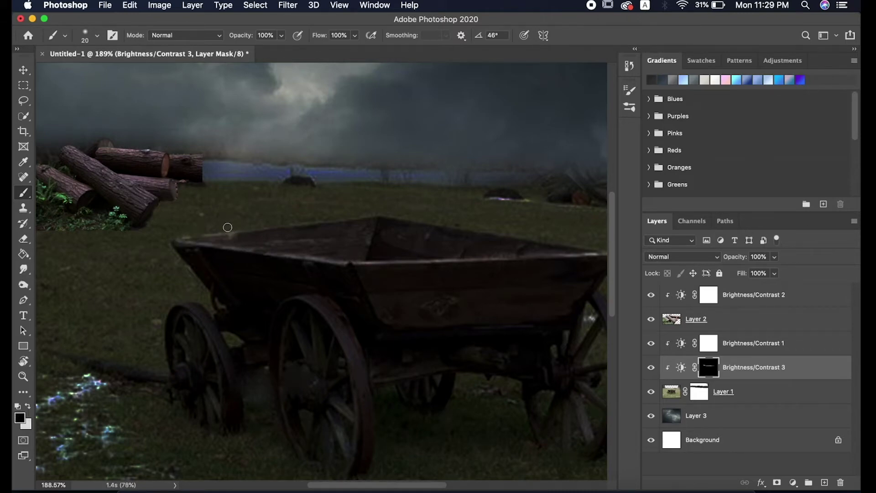
{"action": "scroll", "coordinate": [201, 350], "scroll_direction": "down", "scroll_amount": 5}
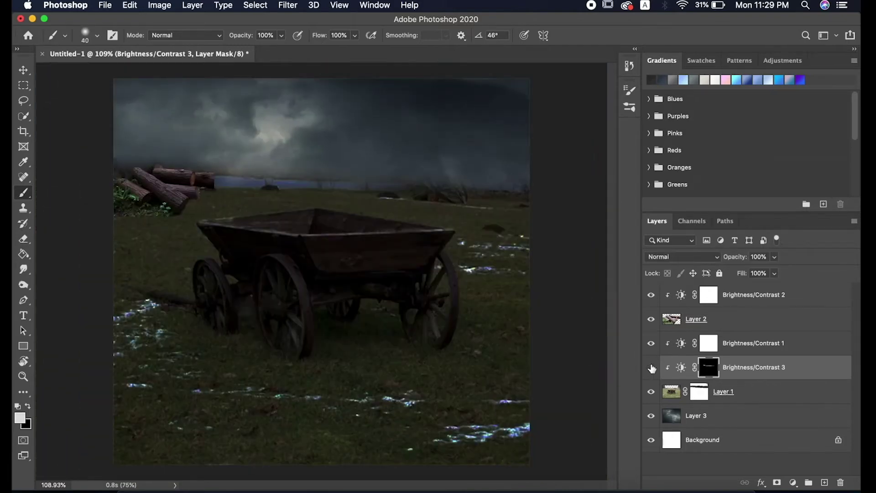
{"action": "scroll", "coordinate": [582, 325], "scroll_direction": "down", "scroll_amount": 5}
{"action": "key", "text": "v"}
{"action": "scroll", "coordinate": [397, 290], "scroll_direction": "up", "scroll_amount": 1}
{"action": "scroll", "coordinate": [400, 291], "scroll_direction": "up", "scroll_amount": 2}
{"action": "scroll", "coordinate": [400, 291], "scroll_direction": "up", "scroll_amount": 1}
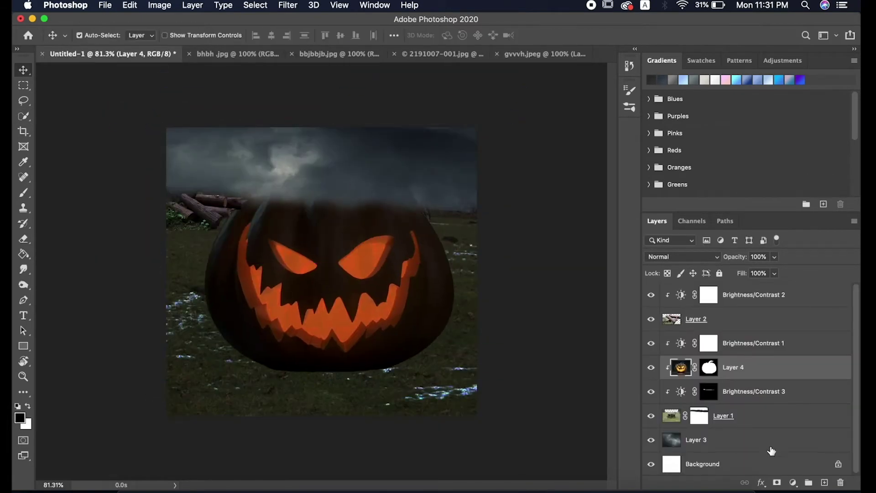
Bring the cut-out pumpkin in, shrink it onto the wagon, and set opacity to 73%.
{"action": "left_click_drag", "start_coordinate": [754, 367], "coordinate": [753, 288]}
{"action": "key", "text": "super+t"}
{"action": "mouse_move", "coordinate": [204, 153]}
{"action": "left_mouse_down"}
{"action": "mouse_move", "coordinate": [343, 270]}
{"action": "mouse_move", "coordinate": [239, 188]}
{"action": "left_mouse_up"}
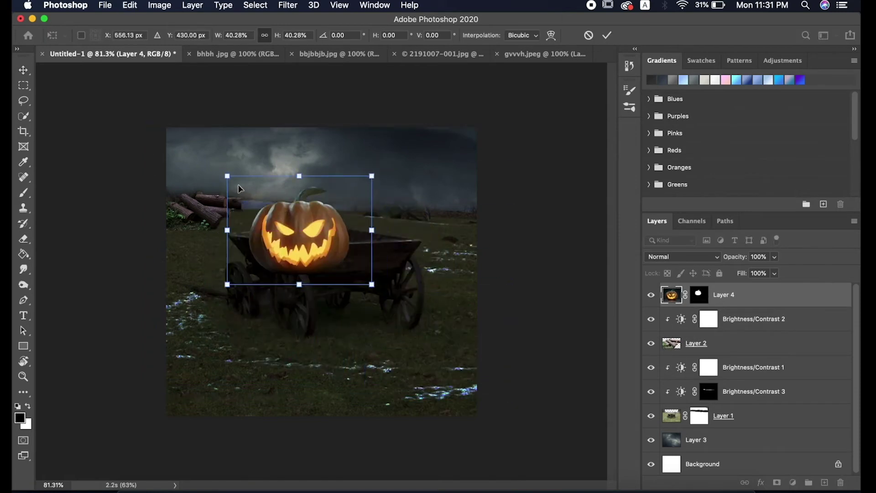
{"action": "key", "text": "Return"}
{"action": "left_click_drag", "start_coordinate": [775, 257], "coordinate": [759, 271]}
{"action": "scroll", "coordinate": [253, 273], "scroll_direction": "up", "scroll_amount": 3}
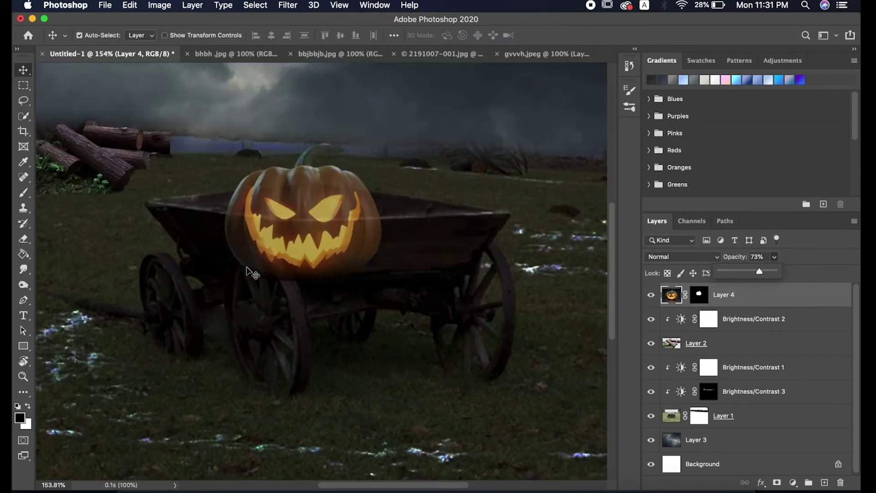
Shrink the pumpkin to about three quarters and reposition it inside the wagon.
{"action": "left_click_drag", "start_coordinate": [247, 273], "coordinate": [246, 244]}
{"action": "key", "text": "super+t"}
{"action": "left_click_drag", "start_coordinate": [406, 90], "coordinate": [351, 131]}
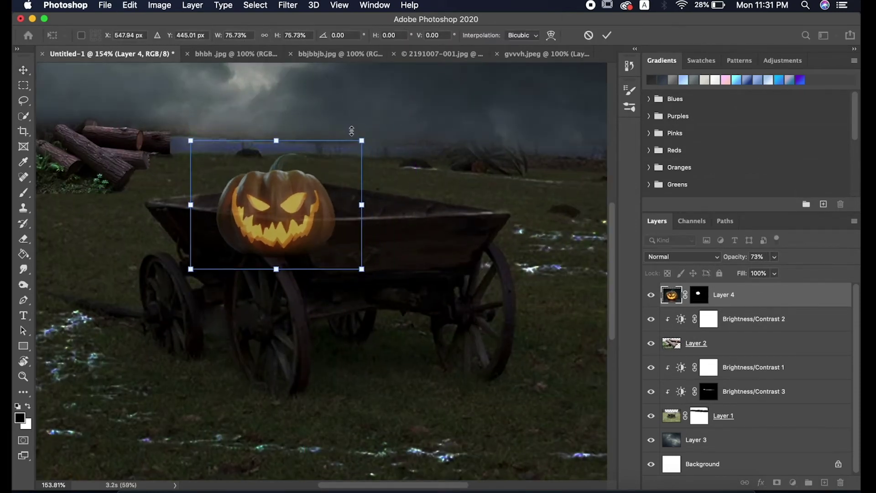
{"action": "left_click_drag", "start_coordinate": [320, 174], "coordinate": [320, 160]}
{"action": "mouse_move", "coordinate": [362, 128]}
{"action": "left_mouse_down"}
{"action": "mouse_move", "coordinate": [320, 152]}
{"action": "mouse_move", "coordinate": [327, 171]}
{"action": "mouse_move", "coordinate": [316, 171]}
{"action": "left_mouse_up"}
{"action": "key", "text": "Return"}
{"action": "scroll", "coordinate": [316, 170], "scroll_direction": "up", "scroll_amount": 3}
Paint black on Layer 4's mask to hide the jack-o'-lantern's base behind the wagon rim.
{"action": "left_click", "coordinate": [699, 295]}
{"action": "key", "text": "b"}
{"action": "key", "text": "x"}
{"action": "key", "text": "x"}
{"action": "scroll", "coordinate": [371, 240], "scroll_direction": "up", "scroll_amount": 2}
{"action": "mouse_move", "coordinate": [360, 231]}
{"action": "left_mouse_down"}
{"action": "mouse_move", "coordinate": [368, 221]}
{"action": "mouse_move", "coordinate": [346, 219]}
{"action": "left_mouse_up"}
{"action": "scroll", "coordinate": [347, 220], "scroll_direction": "down", "scroll_amount": 4}
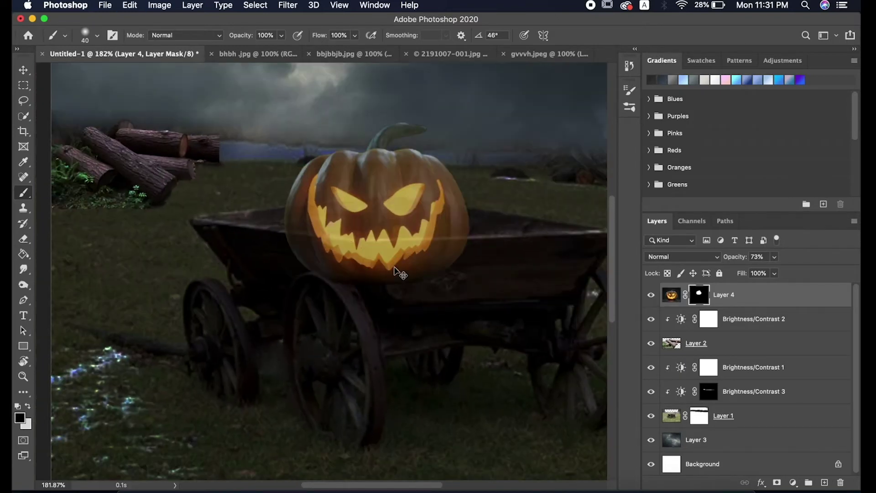
Scale the jack-o'-lantern down and nudge it up and right into the wagon bed.
{"action": "key", "text": "ctrl+t"}
{"action": "left_click_drag", "start_coordinate": [417, 133], "coordinate": [391, 150]}
{"action": "key", "text": "Return"}
{"action": "scroll", "coordinate": [384, 157], "scroll_direction": "up", "scroll_amount": 2}
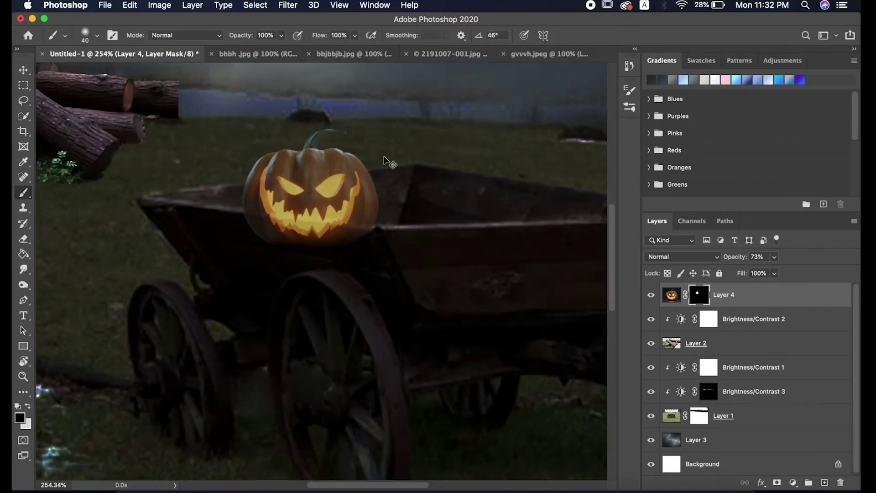
{"action": "key", "text": "shift+ctrl+Up"}
{"action": "key", "text": "shift+ctrl+Up"}
{"action": "key", "text": "shift+ctrl+Right"}
{"action": "key", "text": "shift+ctrl+Right"}
{"action": "key", "text": "shift+ctrl+Right"}
{"action": "scroll", "coordinate": [367, 230], "scroll_direction": "up", "scroll_amount": 2}
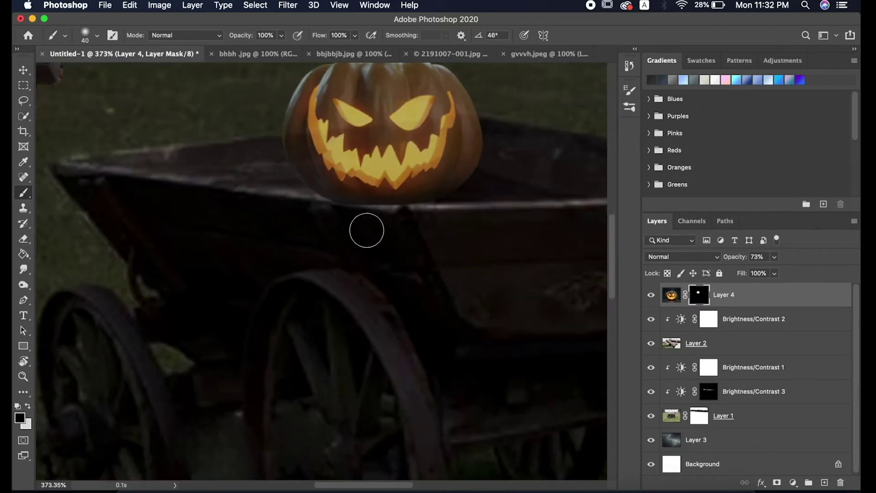
{"action": "scroll", "coordinate": [352, 248], "scroll_direction": "down", "scroll_amount": 3}
{"action": "scroll", "coordinate": [371, 231], "scroll_direction": "down", "scroll_amount": 2}
{"action": "scroll", "coordinate": [396, 243], "scroll_direction": "up", "scroll_amount": 4}
{"action": "scroll", "coordinate": [396, 241], "scroll_direction": "down", "scroll_amount": 1}
{"action": "scroll", "coordinate": [411, 237], "scroll_direction": "down", "scroll_amount": 1}
{"action": "scroll", "coordinate": [392, 235], "scroll_direction": "down", "scroll_amount": 3}
{"action": "scroll", "coordinate": [365, 246], "scroll_direction": "up", "scroll_amount": 3}
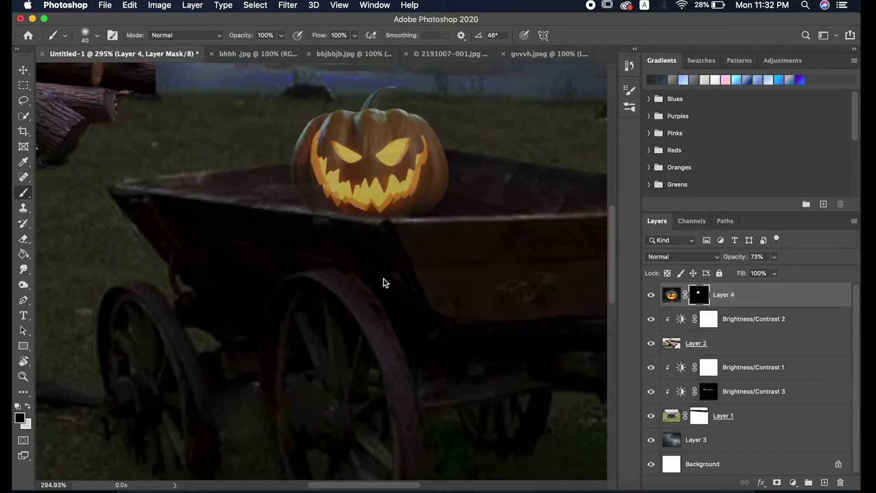
{"action": "scroll", "coordinate": [305, 229], "scroll_direction": "down", "scroll_amount": 3}
{"action": "left_click", "coordinate": [793, 482]}
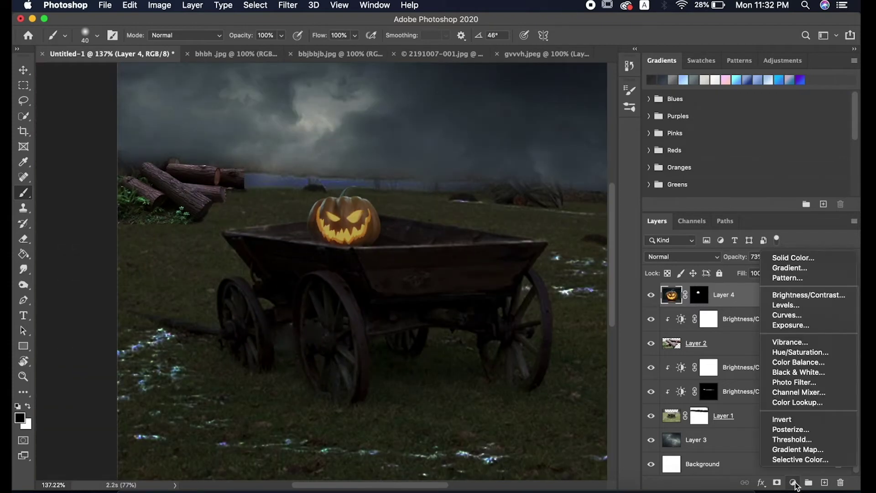
Darken the jack-o'-lantern with a Brightness/Contrast layer at brightness -54, contrast -7.
{"action": "left_click", "coordinate": [785, 297]}
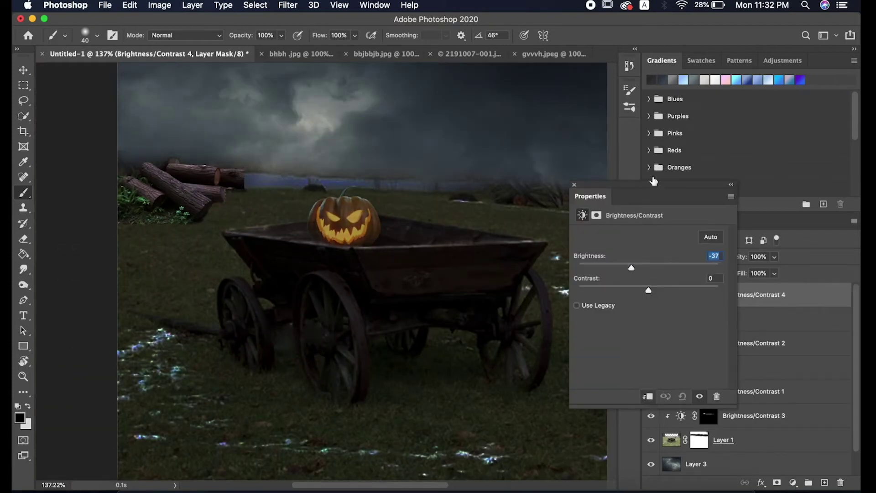
{"action": "left_click", "coordinate": [574, 185]}
{"action": "left_click", "coordinate": [731, 319]}
{"action": "left_click", "coordinate": [733, 296]}
{"action": "double_click", "coordinate": [708, 295]}
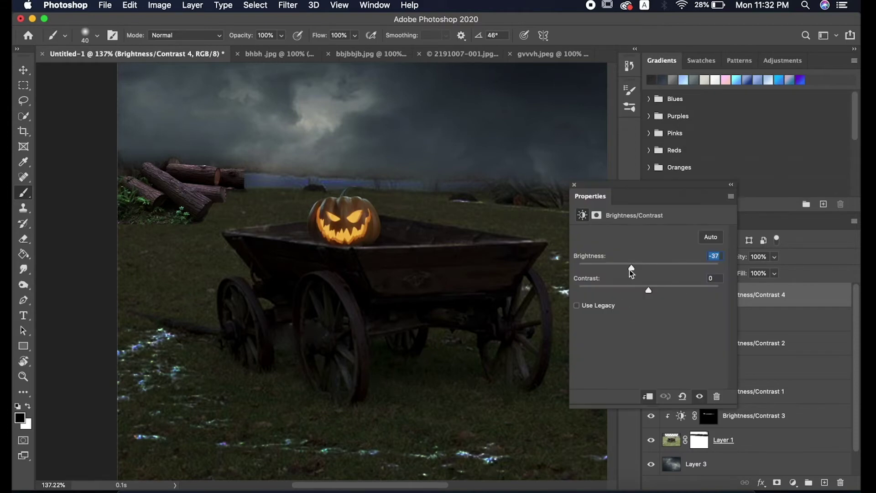
{"action": "left_click_drag", "start_coordinate": [612, 269], "coordinate": [625, 269]}
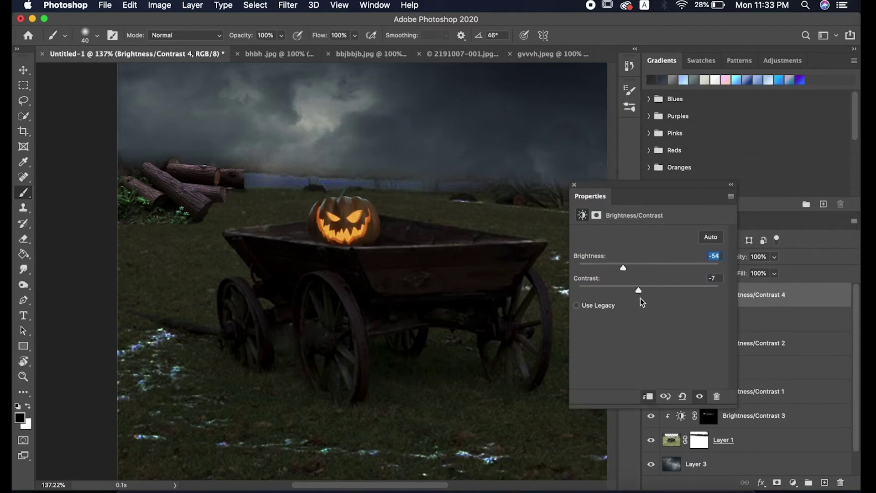
{"action": "left_click", "coordinate": [575, 184]}
{"action": "key", "text": "ctrl+Tab"}
{"action": "key", "text": "ctrl+Tab"}
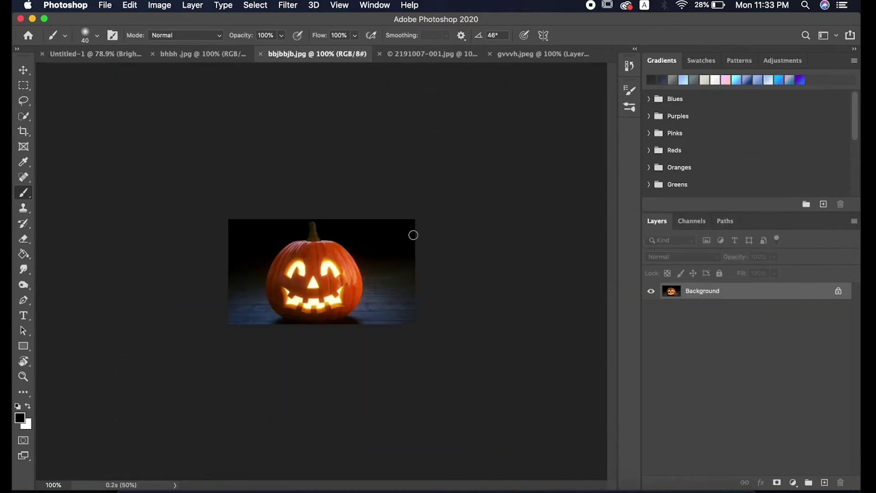
Select and mask the second jack-o'-lantern, then drag it into the Halloween scene.
{"action": "key", "text": "w"}
{"action": "left_click", "coordinate": [358, 35]}
{"action": "left_click", "coordinate": [777, 483]}
{"action": "key", "text": "v"}
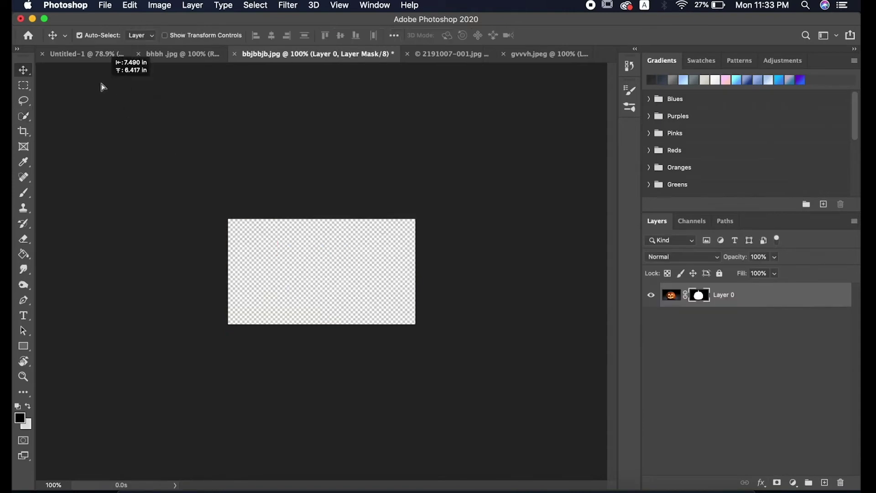
{"action": "left_click_drag", "start_coordinate": [320, 273], "coordinate": [321, 187]}
Shrink the second pumpkin, place it beside the first on the wagon, and set opacity 63%.
{"action": "key", "text": "ctrl+t"}
{"action": "left_click_drag", "start_coordinate": [299, 143], "coordinate": [418, 210]}
{"action": "left_click_drag", "start_coordinate": [488, 256], "coordinate": [340, 182]}
{"action": "left_click", "coordinate": [774, 257]}
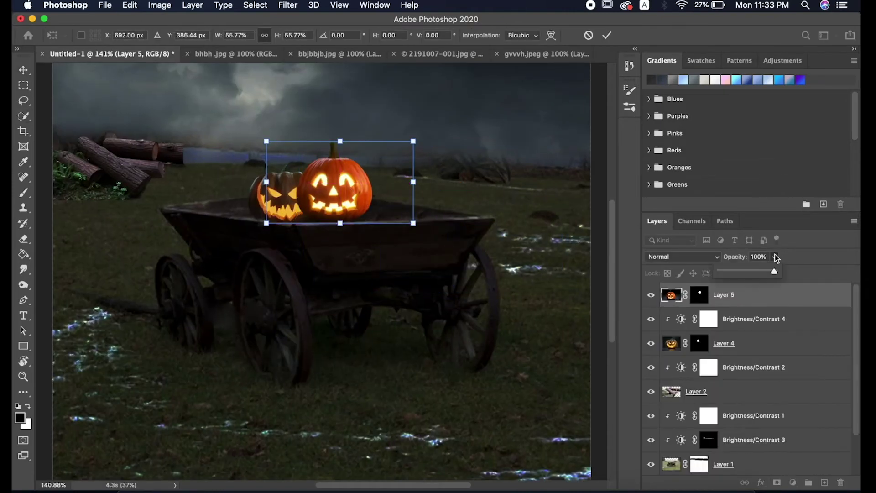
{"action": "left_click_drag", "start_coordinate": [776, 271], "coordinate": [748, 272]}
{"action": "scroll", "coordinate": [411, 258], "scroll_direction": "up", "scroll_amount": 3}
{"action": "key", "text": "Return"}
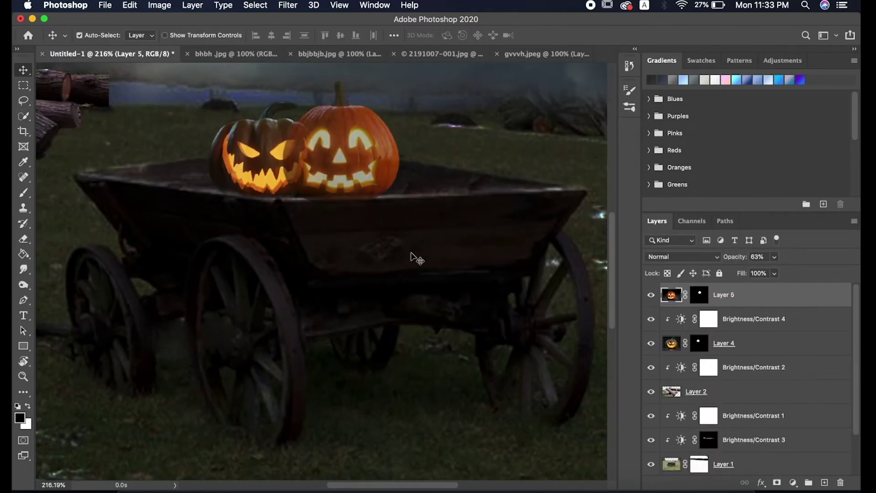
Shrink the second jack-o'-lantern to about 92% and nudge it left toward the first.
{"action": "key", "text": "ctrl+t"}
{"action": "left_click_drag", "start_coordinate": [245, 85], "coordinate": [290, 111]}
{"action": "key", "text": "Return"}
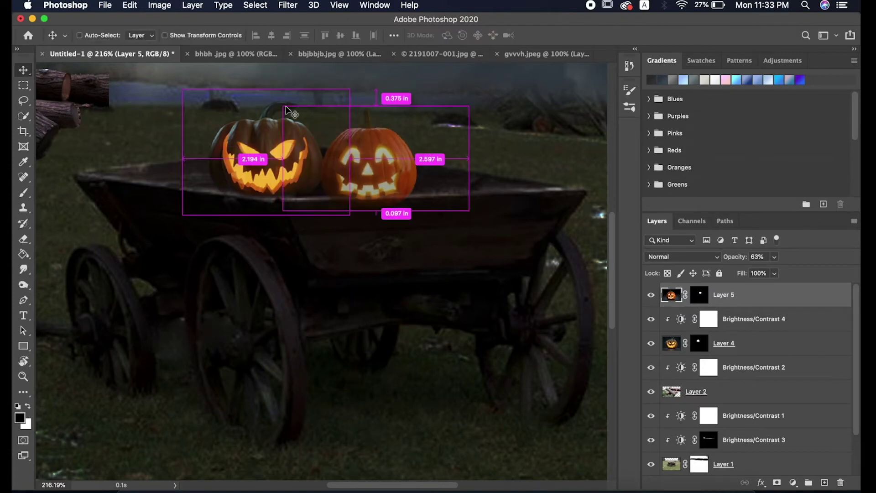
{"action": "key", "text": "shift+Left"}
{"action": "key", "text": "shift+Left"}
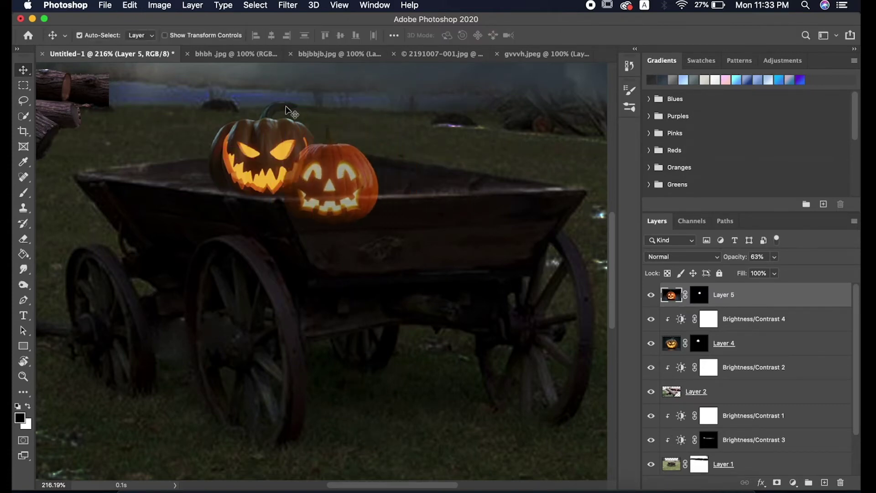
{"action": "key", "text": "shift+Left"}
{"action": "key", "text": "shift+Left"}
Preview the jbjdnjdn.jpg reference image from the photos folder, then return to the composite.
{"action": "scroll", "coordinate": [290, 111], "scroll_direction": "up", "scroll_amount": 1}
{"action": "key", "text": "b"}
{"action": "scroll", "coordinate": [407, 239], "scroll_direction": "up", "scroll_amount": 2}
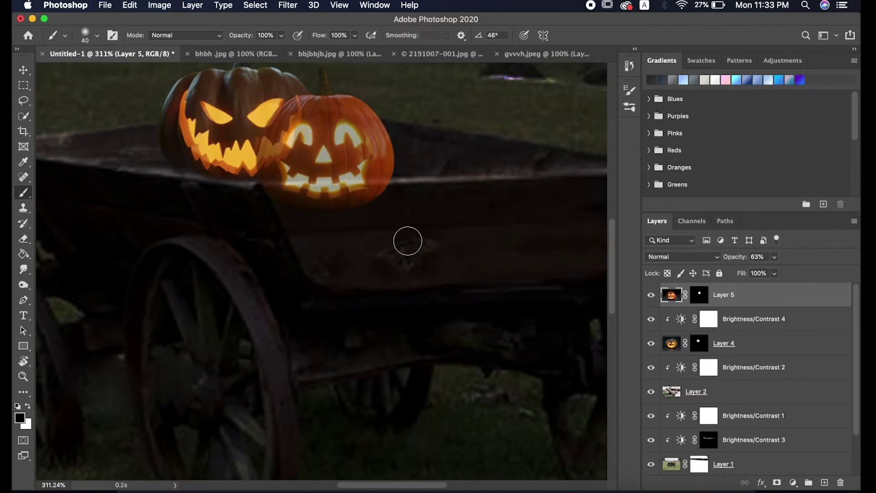
{"action": "key", "text": "ctrl+backslash"}
{"action": "scroll", "coordinate": [415, 186], "scroll_direction": "up", "scroll_amount": 2}
{"action": "scroll", "coordinate": [415, 187], "scroll_direction": "down", "scroll_amount": 2}
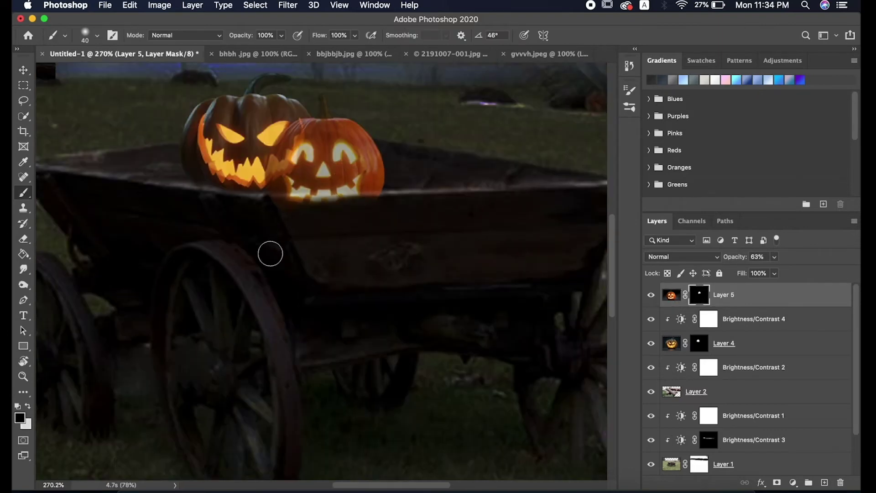
{"action": "left_click", "coordinate": [273, 252]}
{"action": "left_click", "coordinate": [571, 157]}
{"action": "key", "text": "space"}
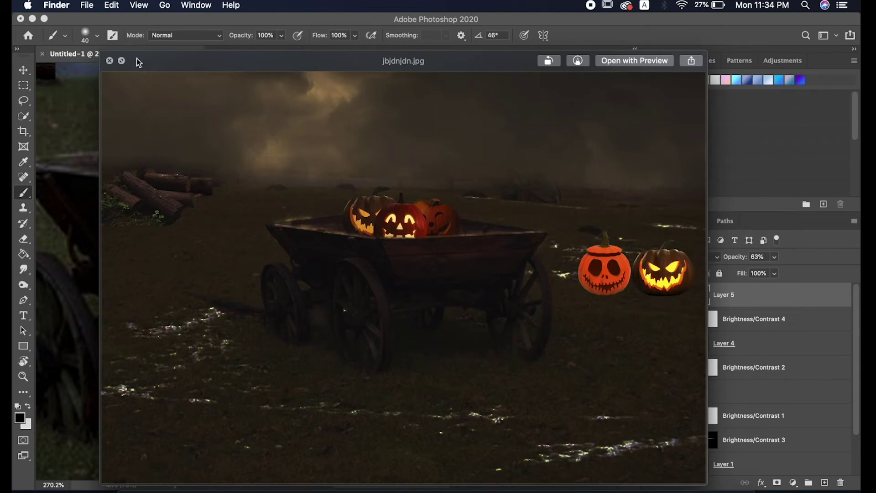
{"action": "left_click", "coordinate": [110, 61]}
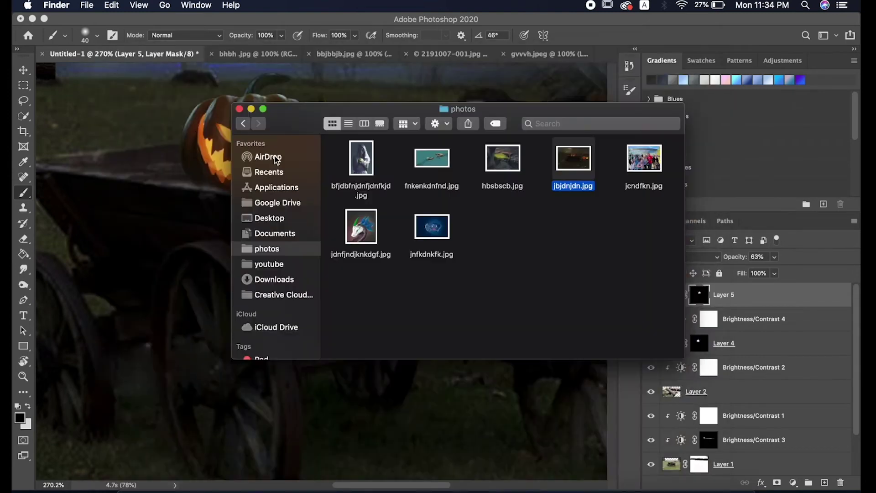
{"action": "key", "text": "super+Tab"}
Mask out the second pumpkin's glowing base with a 9% flow brush and set opacity 100%.
{"action": "scroll", "coordinate": [334, 211], "scroll_direction": "up", "scroll_amount": 1}
{"action": "left_click_drag", "start_coordinate": [339, 195], "coordinate": [292, 197]}
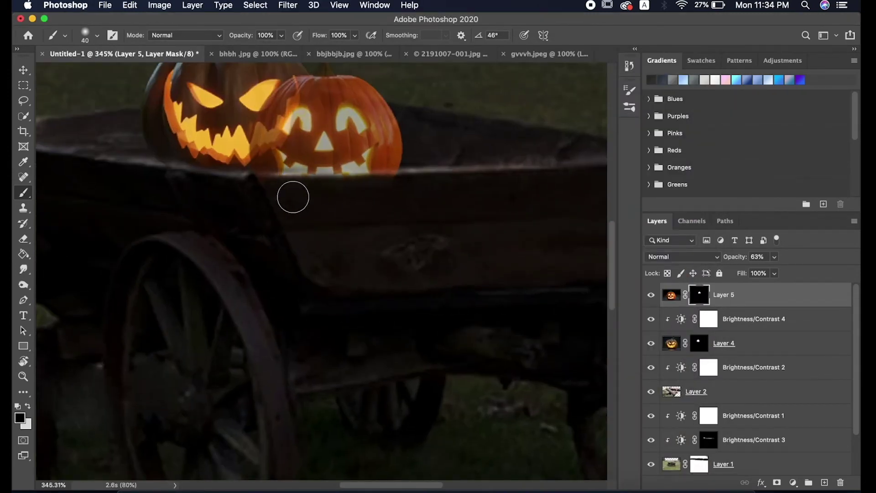
{"action": "left_click_drag", "start_coordinate": [354, 42], "coordinate": [304, 51]}
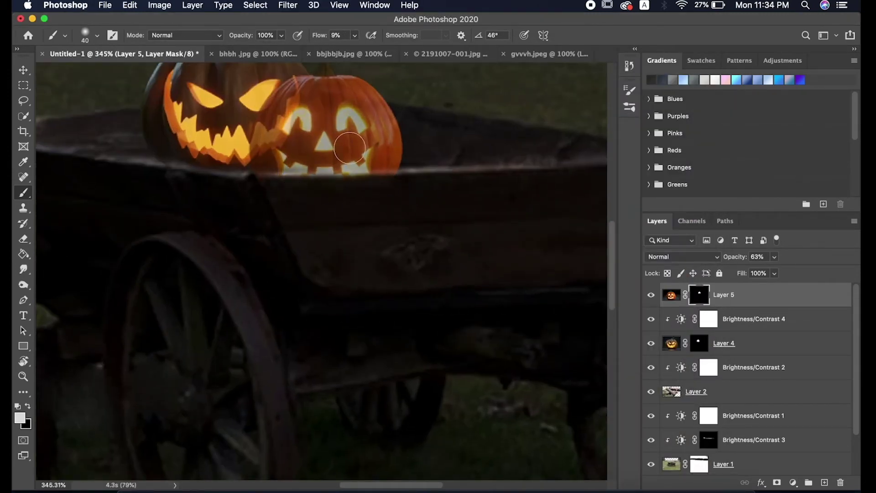
{"action": "key", "text": "super+0"}
{"action": "left_click_drag", "start_coordinate": [774, 257], "coordinate": [803, 274]}
Darken the second pumpkin with a Brightness/Contrast layer (brightness -64, contrast 39).
{"action": "left_click", "coordinate": [794, 482]}
{"action": "key", "text": "Escape"}
{"action": "left_click", "coordinate": [793, 483]}
{"action": "left_click", "coordinate": [785, 294]}
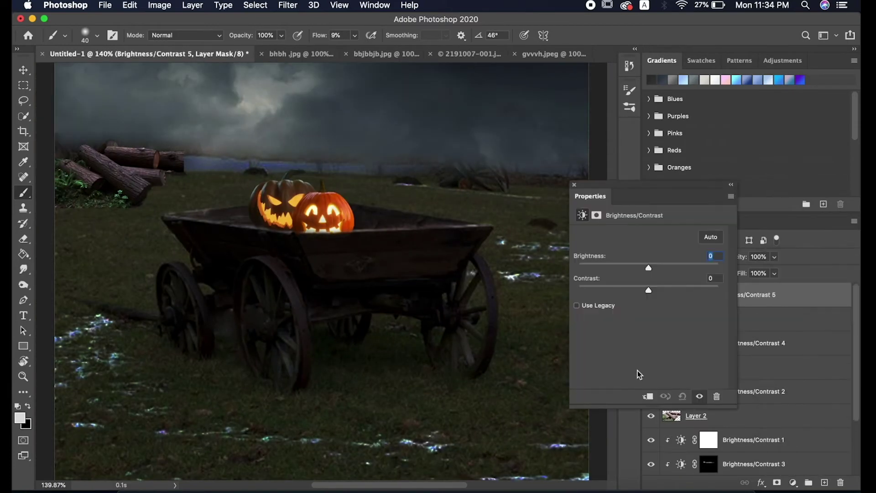
{"action": "left_click_drag", "start_coordinate": [647, 270], "coordinate": [606, 272]}
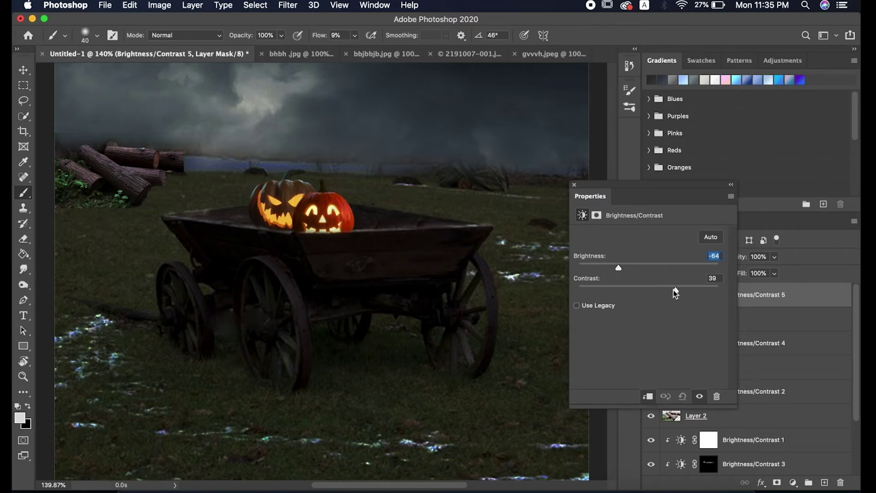
Cut out the smiling pumpkin from 2191007-001.jpg with a mask and drag it into the scene.
{"action": "key", "text": "ctrl+Tab"}
{"action": "key", "text": "ctrl+Tab"}
{"action": "key", "text": "ctrl+Tab"}
{"action": "key", "text": "w"}
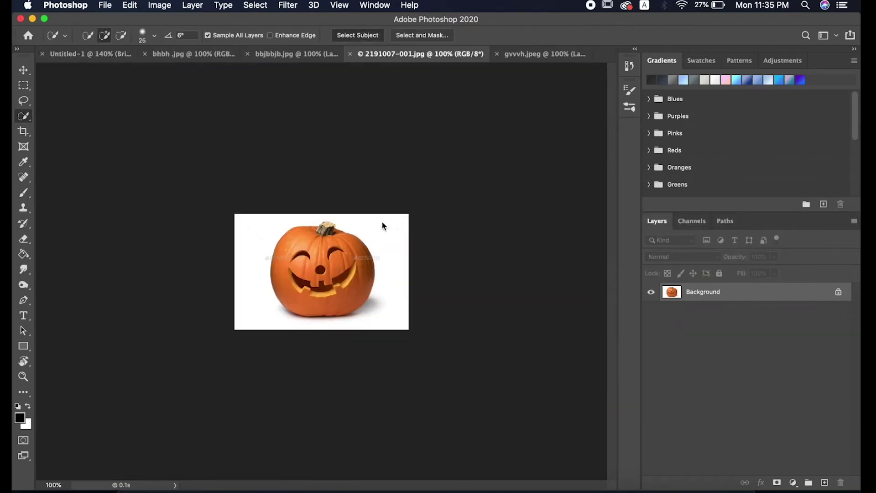
{"action": "left_click", "coordinate": [777, 482]}
{"action": "key", "text": "v"}
{"action": "left_click_drag", "start_coordinate": [329, 279], "coordinate": [434, 238]}
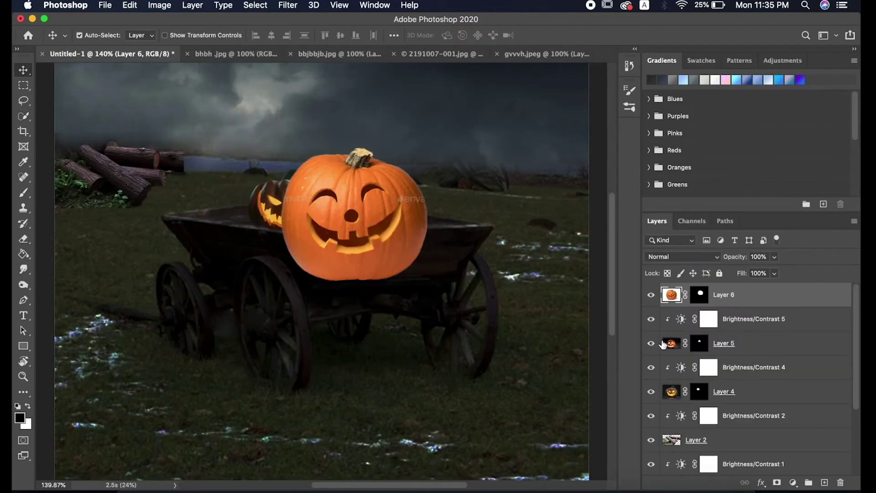
Shrink the smiling pumpkin (Layer 6) and set it on the wagon.
{"action": "key", "text": "ctrl+t"}
{"action": "left_click_drag", "start_coordinate": [232, 136], "coordinate": [359, 221]}
{"action": "left_click_drag", "start_coordinate": [411, 262], "coordinate": [337, 187]}
{"action": "key", "text": "Return"}
{"action": "scroll", "coordinate": [342, 183], "scroll_direction": "up", "scroll_amount": 5}
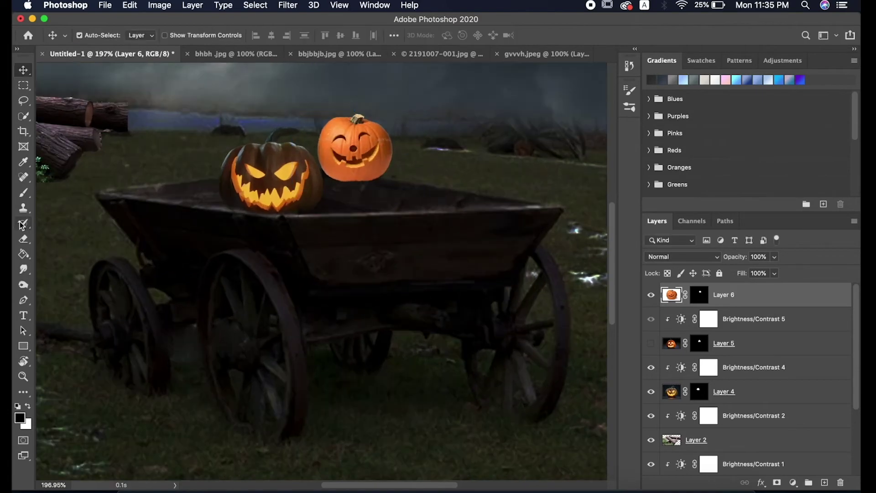
{"action": "key", "text": "s"}
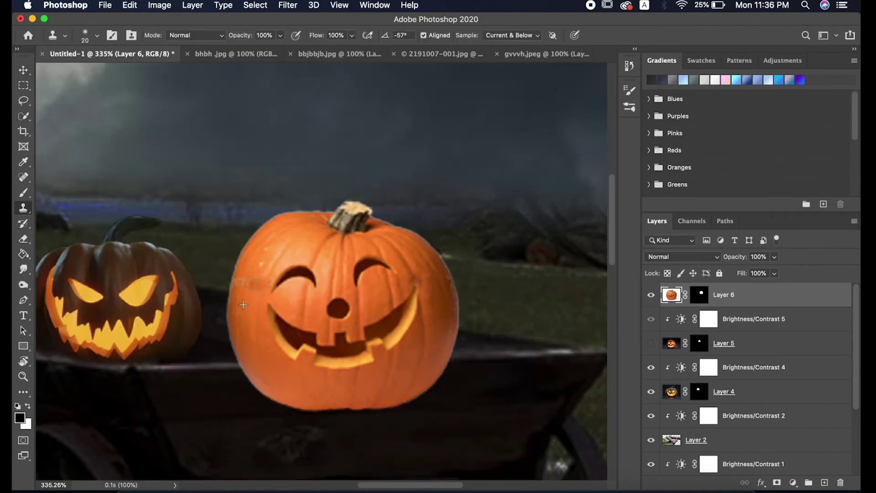
Scale the smiling pumpkin to 47.77% and place it beside the jack-o'-lantern.
{"action": "scroll", "coordinate": [240, 283], "scroll_direction": "down", "scroll_amount": 5}
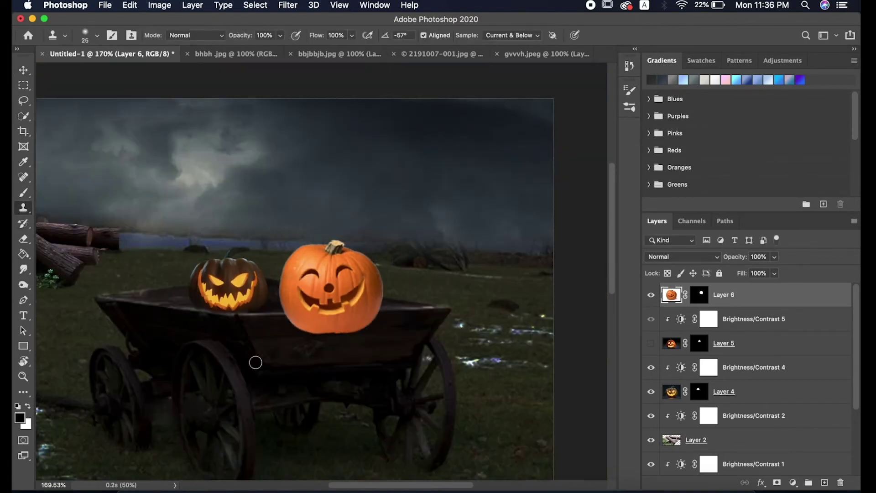
{"action": "scroll", "coordinate": [351, 280], "scroll_direction": "down", "scroll_amount": 3}
{"action": "key", "text": "ctrl+t"}
{"action": "scroll", "coordinate": [352, 229], "scroll_direction": "up", "scroll_amount": 5}
{"action": "scroll", "coordinate": [353, 170], "scroll_direction": "down", "scroll_amount": 3}
{"action": "mouse_move", "coordinate": [352, 171]}
{"action": "left_mouse_down"}
{"action": "mouse_move", "coordinate": [382, 195]}
{"action": "mouse_move", "coordinate": [364, 186]}
{"action": "mouse_move", "coordinate": [338, 217]}
{"action": "left_mouse_up"}
{"action": "scroll", "coordinate": [472, 170], "scroll_direction": "up", "scroll_amount": 3}
{"action": "scroll", "coordinate": [473, 170], "scroll_direction": "down", "scroll_amount": 3}
{"action": "scroll", "coordinate": [364, 186], "scroll_direction": "up", "scroll_amount": 2}
{"action": "key", "text": "Return"}
{"action": "scroll", "coordinate": [338, 217], "scroll_direction": "up", "scroll_amount": 3}
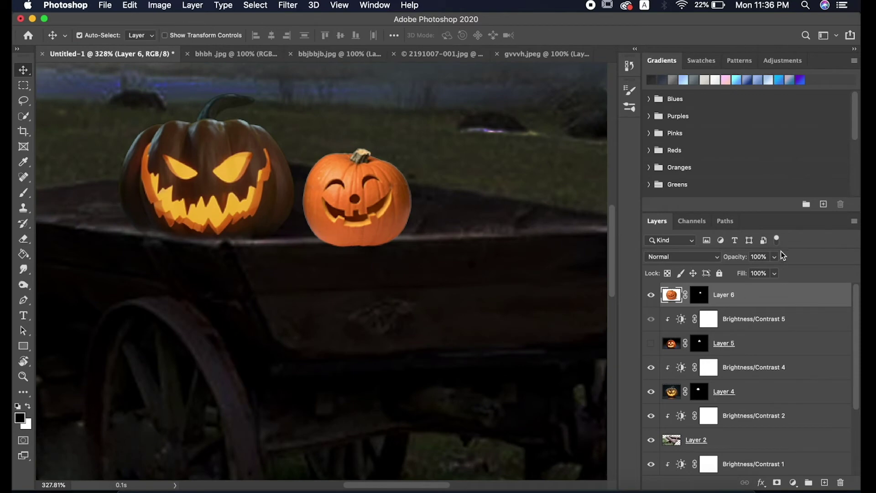
Fade the smiling pumpkin's layer to 74% opacity.
{"action": "left_click_drag", "start_coordinate": [774, 256], "coordinate": [751, 272]}
{"action": "scroll", "coordinate": [378, 290], "scroll_direction": "up", "scroll_amount": 2}
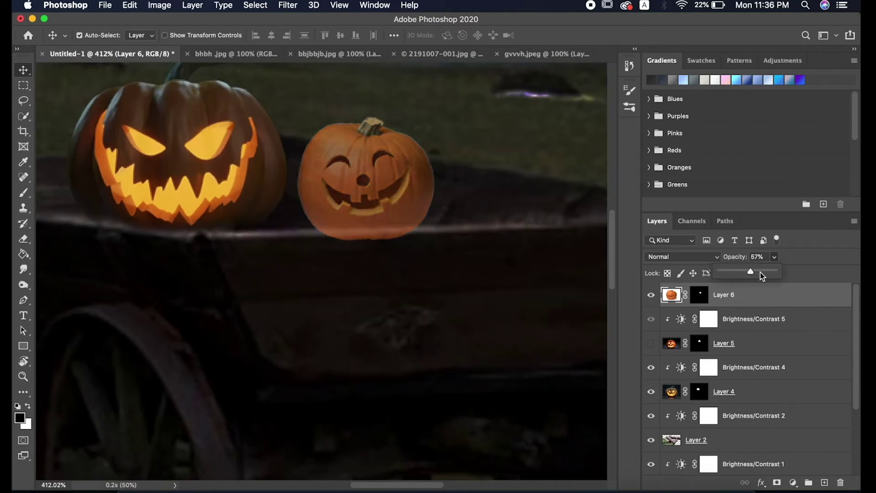
{"action": "left_click", "coordinate": [726, 344]}
{"action": "scroll", "coordinate": [729, 344], "scroll_direction": "down", "scroll_amount": 2}
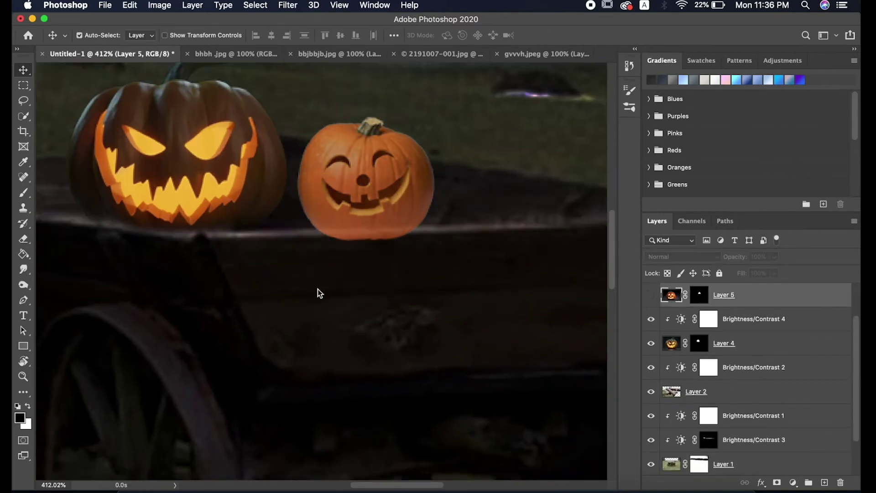
{"action": "scroll", "coordinate": [319, 292], "scroll_direction": "down", "scroll_amount": 3}
{"action": "scroll", "coordinate": [684, 320], "scroll_direction": "up", "scroll_amount": 2}
{"action": "left_click", "coordinate": [670, 296]}
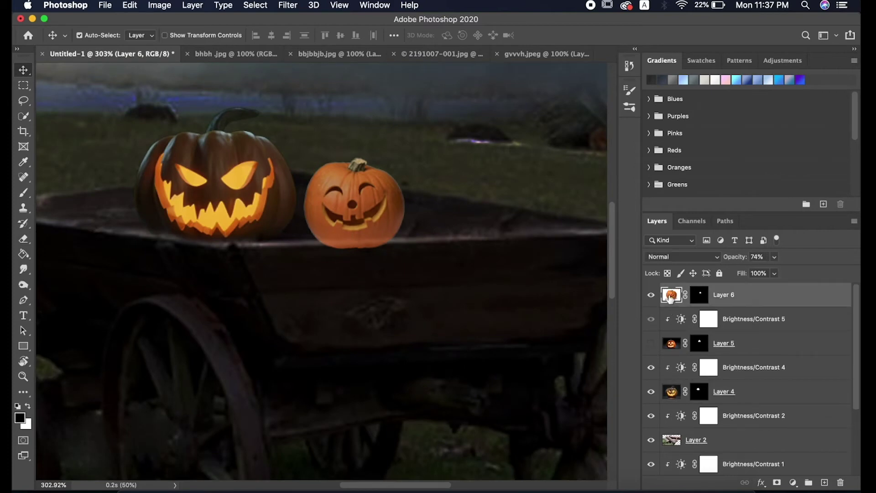
{"action": "scroll", "coordinate": [426, 256], "scroll_direction": "up", "scroll_amount": 1}
Paint the smiling pumpkin's mask base at 100% brush flow to blend it behind the rim.
{"action": "key", "text": "b"}
{"action": "key", "text": "x"}
{"action": "scroll", "coordinate": [406, 255], "scroll_direction": "up", "scroll_amount": 1}
{"action": "key", "text": "super+backslash"}
{"action": "left_click", "coordinate": [354, 35]}
{"action": "left_click_drag", "start_coordinate": [355, 45], "coordinate": [406, 46]}
{"action": "left_click_drag", "start_coordinate": [398, 258], "coordinate": [350, 241]}
{"action": "scroll", "coordinate": [424, 250], "scroll_direction": "up", "scroll_amount": 1}
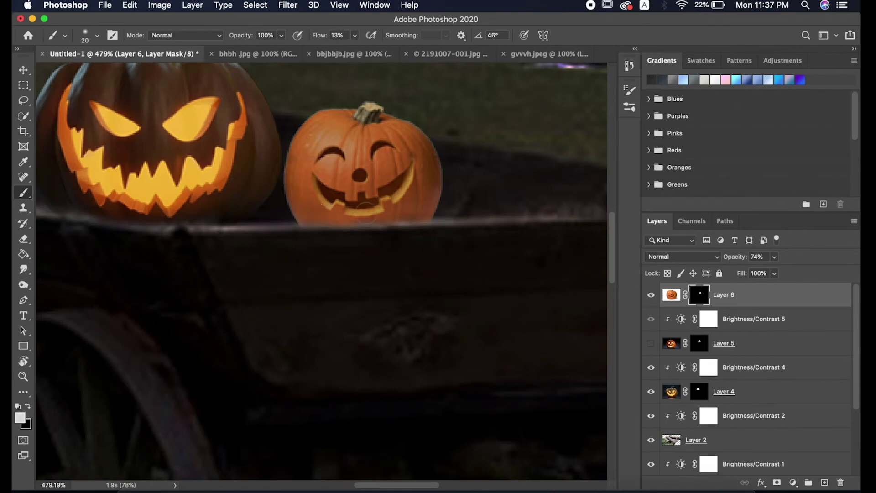
{"action": "key", "text": "super+0"}
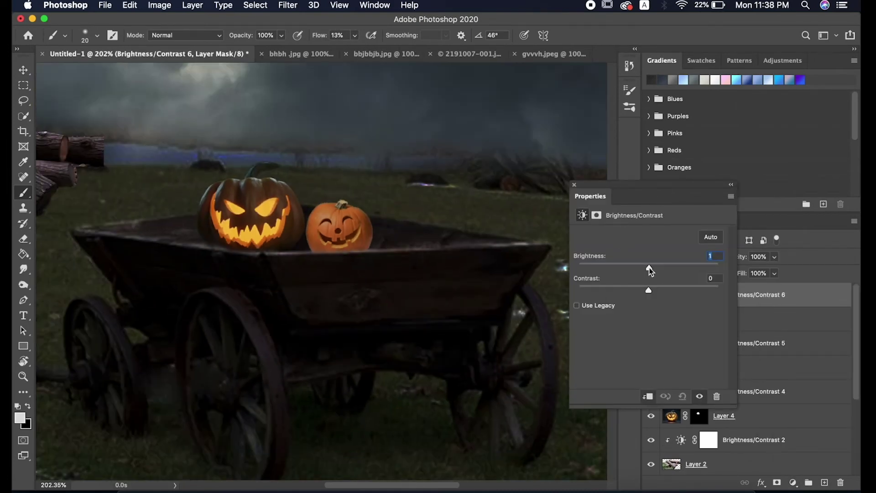
Set Brightness/Contrast 6 to brightness -79, contrast 61, with the smiling pumpkin at full opacity.
{"action": "type", "text": "-50"}
{"action": "key", "text": "Return"}
{"action": "left_click", "coordinate": [584, 201]}
{"action": "left_click", "coordinate": [767, 318]}
{"action": "left_click", "coordinate": [775, 256]}
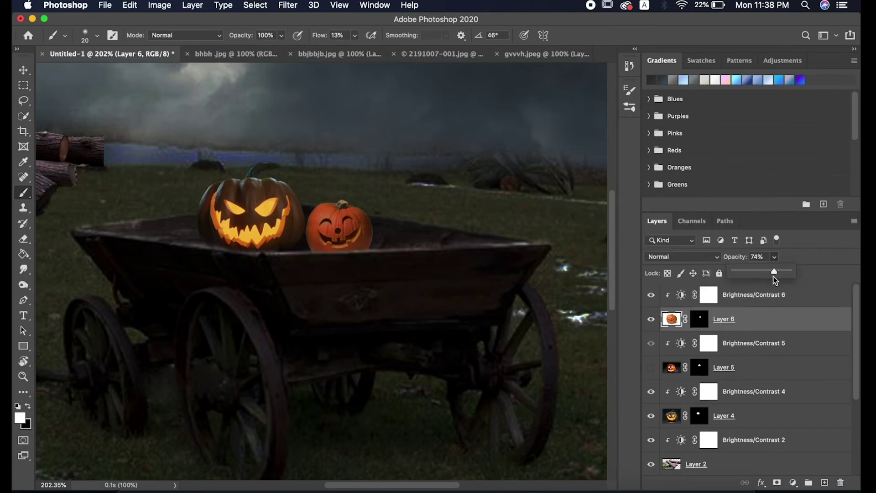
{"action": "left_click_drag", "start_coordinate": [773, 275], "coordinate": [778, 272]}
{"action": "double_click", "coordinate": [681, 295]}
{"action": "mouse_move", "coordinate": [626, 267]}
{"action": "left_mouse_down"}
{"action": "mouse_move", "coordinate": [594, 267]}
{"action": "mouse_move", "coordinate": [612, 266]}
{"action": "left_mouse_up"}
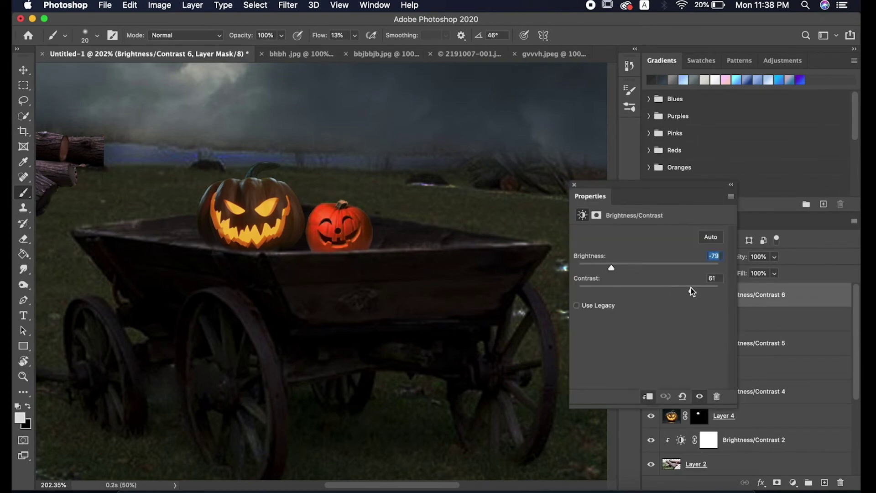
{"action": "left_click", "coordinate": [730, 319]}
Add a Levels adjustment and a new blank Layer 7 above it.
{"action": "left_click", "coordinate": [794, 483]}
{"action": "left_click", "coordinate": [786, 305]}
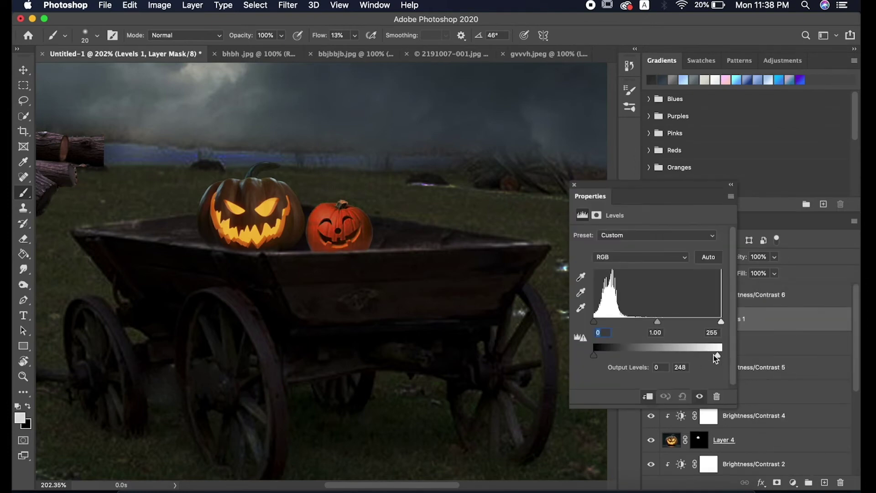
{"action": "key", "text": "ctrl+shift+alt+n"}
{"action": "scroll", "coordinate": [196, 183], "scroll_direction": "up", "scroll_amount": 3}
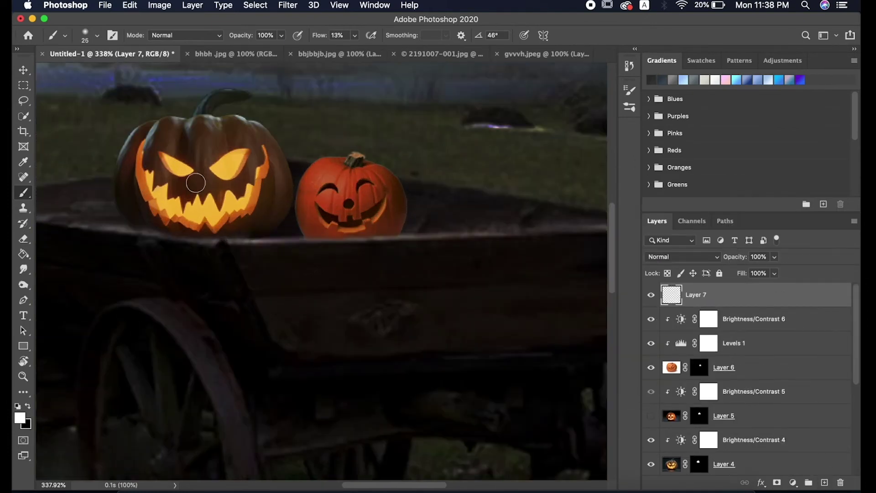
Paint a yellow glow on Layer 7 along the smiling pumpkin's left side.
{"action": "left_click", "coordinate": [20, 417]}
{"action": "left_click", "coordinate": [822, 188]}
{"action": "scroll", "coordinate": [295, 192], "scroll_direction": "up", "scroll_amount": 2}
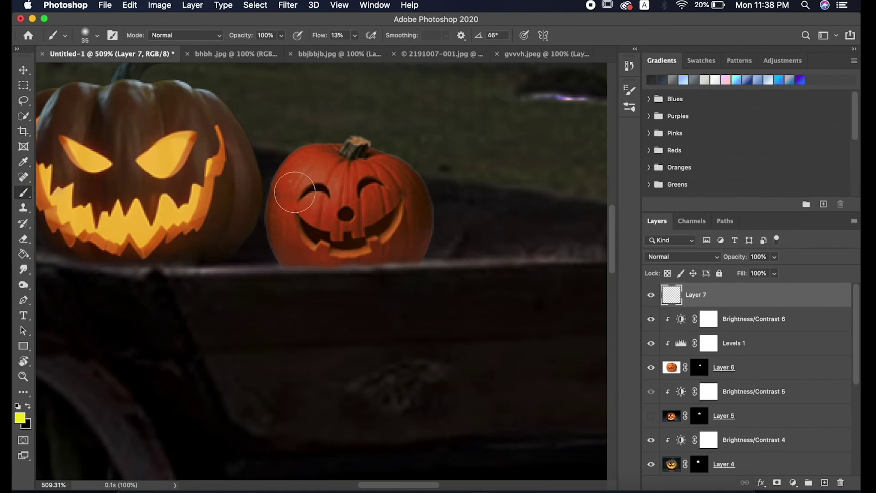
{"action": "left_click_drag", "start_coordinate": [301, 164], "coordinate": [275, 230]}
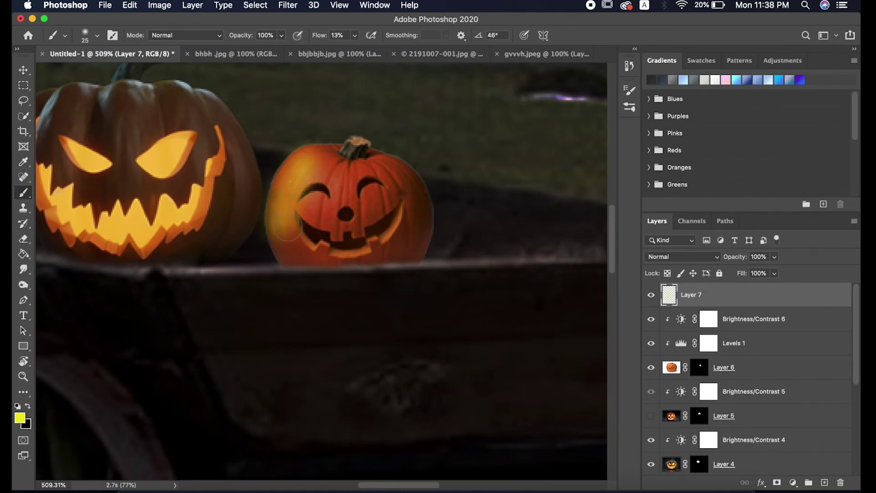
{"action": "scroll", "coordinate": [288, 225], "scroll_direction": "down", "scroll_amount": 2}
{"action": "scroll", "coordinate": [296, 254], "scroll_direction": "down", "scroll_amount": 2}
Set Layer 7's blend mode to Overlay.
{"action": "left_click", "coordinate": [682, 256]}
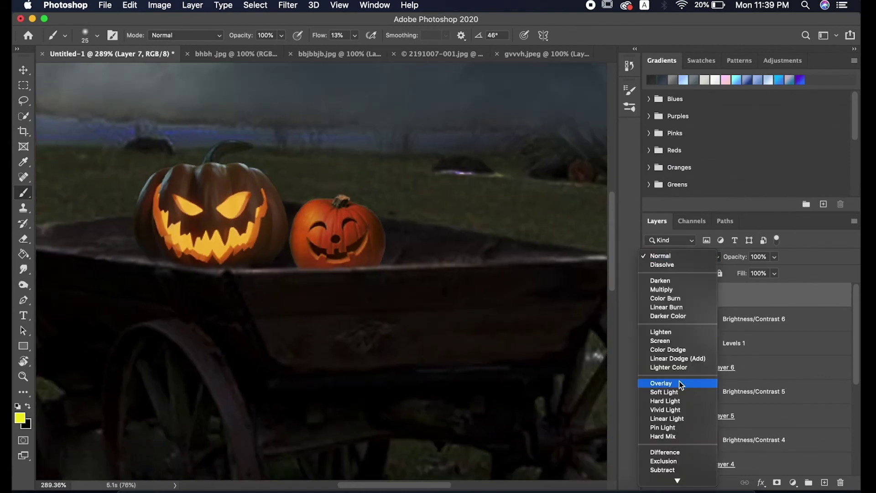
{"action": "left_click", "coordinate": [659, 383]}
{"action": "scroll", "coordinate": [353, 216], "scroll_direction": "up", "scroll_amount": 3}
{"action": "scroll", "coordinate": [397, 368], "scroll_direction": "down", "scroll_amount": 3}
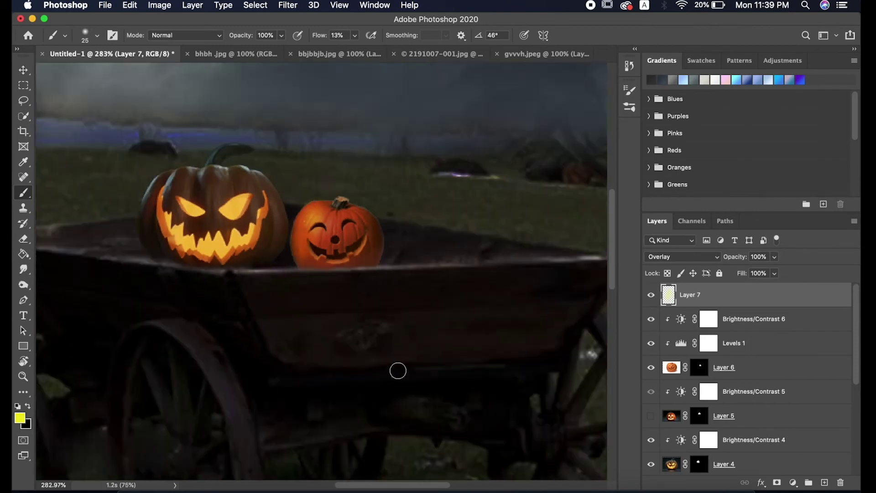
{"action": "scroll", "coordinate": [397, 368], "scroll_direction": "up", "scroll_amount": 2}
{"action": "scroll", "coordinate": [397, 368], "scroll_direction": "down", "scroll_amount": 3}
{"action": "scroll", "coordinate": [660, 372], "scroll_direction": "down", "scroll_amount": 2}
Make the second jack-o'-lantern on Layer 5 visible again and select its layer.
{"action": "left_click", "coordinate": [659, 370]}
{"action": "scroll", "coordinate": [391, 333], "scroll_direction": "up", "scroll_amount": 2}
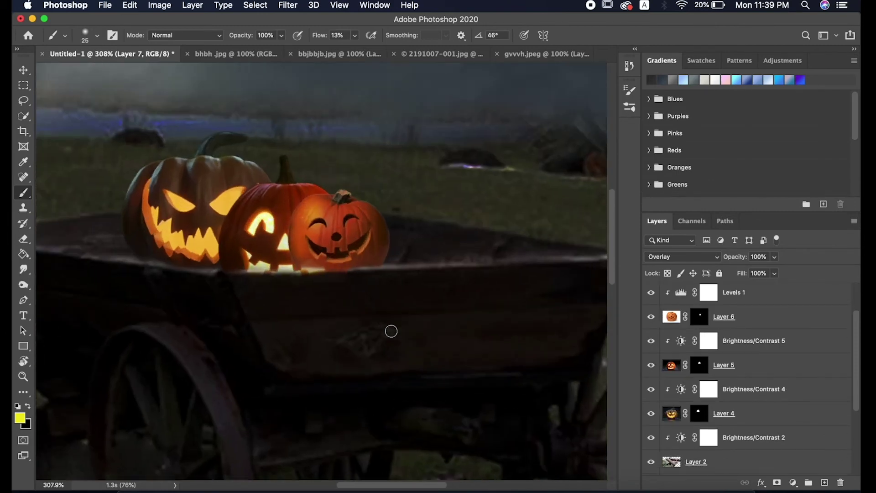
{"action": "scroll", "coordinate": [745, 406], "scroll_direction": "up", "scroll_amount": 2}
{"action": "left_click", "coordinate": [739, 418]}
{"action": "left_click", "coordinate": [746, 372]}
{"action": "left_click", "coordinate": [740, 420]}
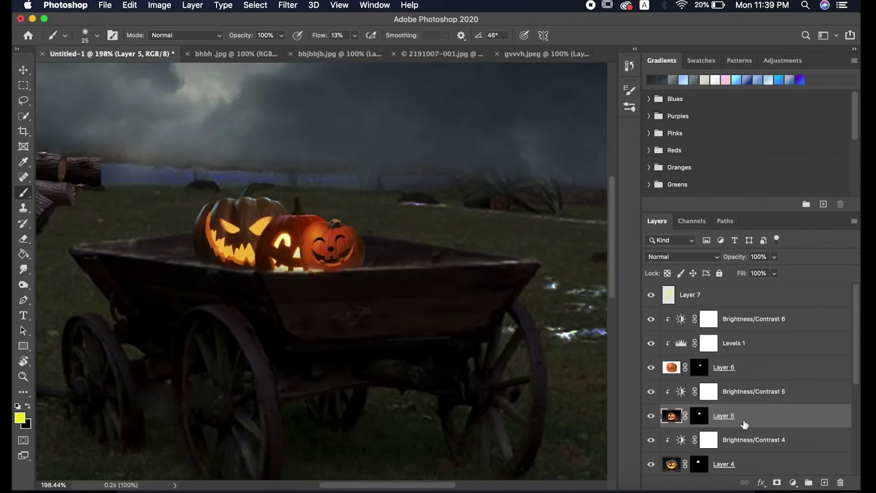
Try moving Layer 6 below Layer 5, hiding Levels 1 and Brightness/Contrast 6.
{"action": "left_click", "coordinate": [657, 367]}
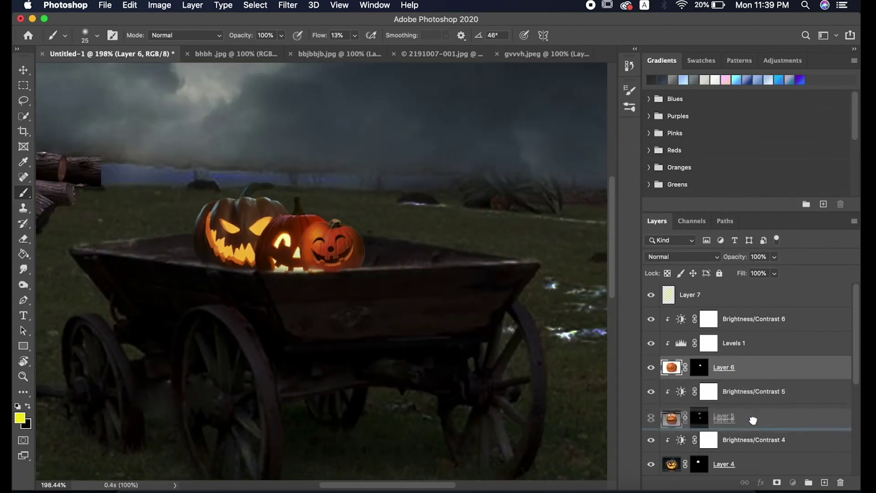
{"action": "left_click_drag", "start_coordinate": [756, 372], "coordinate": [753, 419]}
{"action": "key", "text": "ctrl+z"}
{"action": "scroll", "coordinate": [463, 360], "scroll_direction": "down", "scroll_amount": 2}
{"action": "left_click", "coordinate": [651, 343]}
{"action": "left_click", "coordinate": [651, 318]}
{"action": "left_click_drag", "start_coordinate": [730, 367], "coordinate": [730, 427]}
{"action": "scroll", "coordinate": [394, 215], "scroll_direction": "up", "scroll_amount": 1}
Move the two adjustments below Layer 5, then revert to the original layer order.
{"action": "left_click", "coordinate": [751, 344]}
{"action": "left_click", "coordinate": [738, 319], "text": "shift"}
{"action": "left_click_drag", "start_coordinate": [738, 319], "coordinate": [740, 404]}
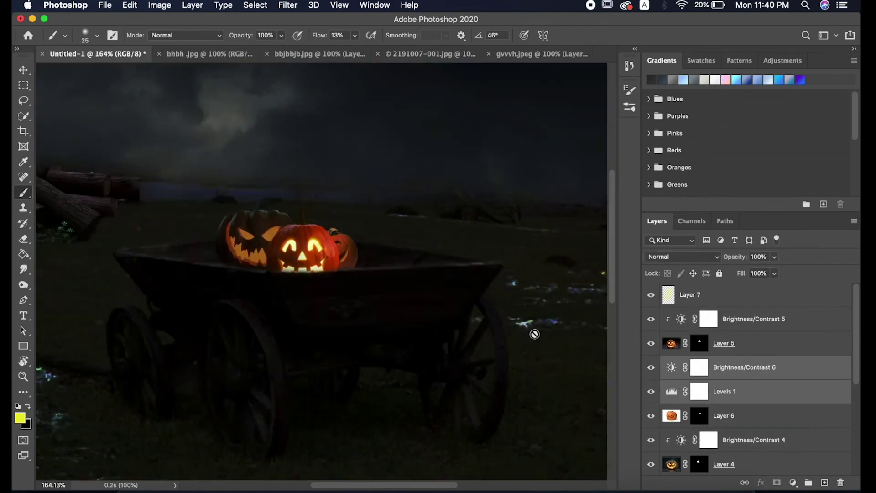
{"action": "key", "text": "alt+bracketright"}
{"action": "key", "text": "alt+bracketleft"}
{"action": "key", "text": "alt+bracketleft"}
{"action": "key", "text": "alt+bracketleft"}
{"action": "key", "text": "ctrl+z"}
{"action": "key", "text": "ctrl+z"}
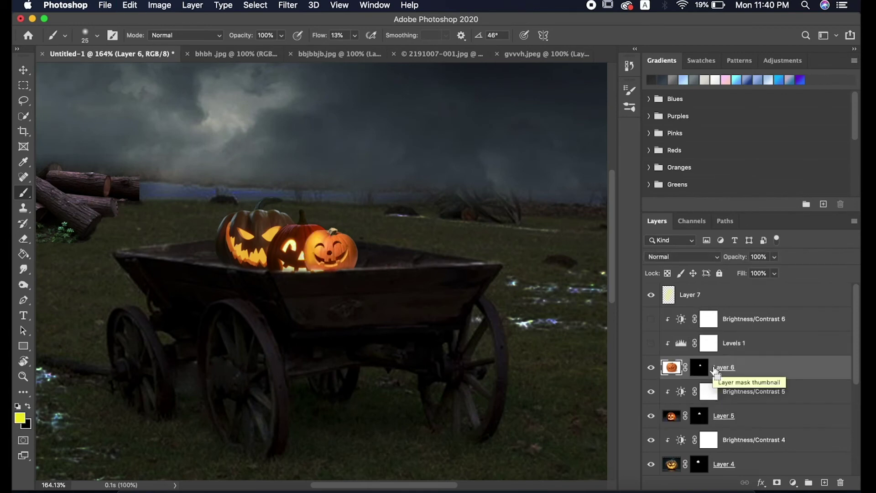
Show both adjustments again and move them with Layer 6 below Layer 5.
{"action": "left_click", "coordinate": [652, 343]}
{"action": "left_click", "coordinate": [651, 318]}
{"action": "left_click", "coordinate": [744, 320]}
{"action": "left_click", "coordinate": [757, 366], "text": "shift"}
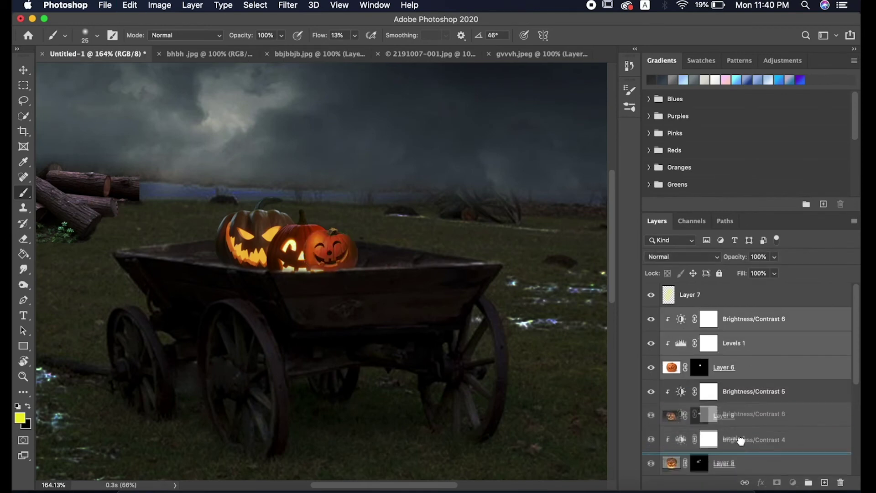
{"action": "left_click_drag", "start_coordinate": [758, 365], "coordinate": [739, 429]}
Switch to the Move tool, reset default colours and zoom out on the scene.
{"action": "key", "text": "v"}
{"action": "left_click", "coordinate": [454, 327]}
{"action": "key", "text": "d"}
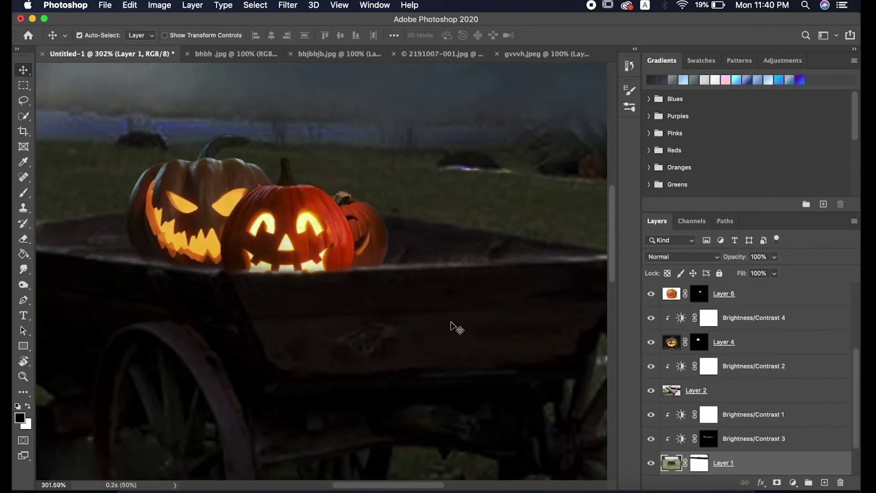
{"action": "scroll", "coordinate": [454, 327], "scroll_direction": "down", "scroll_amount": 2}
{"action": "scroll", "coordinate": [454, 327], "scroll_direction": "down", "scroll_amount": 1}
{"action": "scroll", "coordinate": [452, 331], "scroll_direction": "down", "scroll_amount": 3}
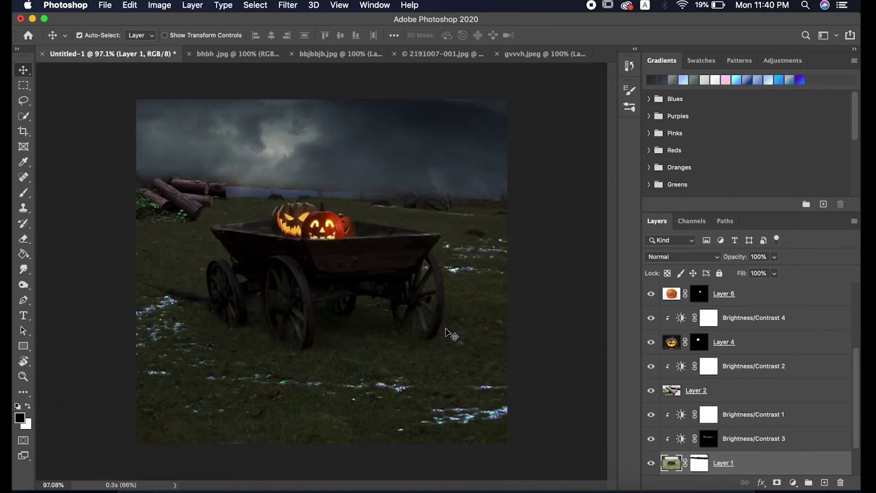
{"action": "scroll", "coordinate": [452, 335], "scroll_direction": "up", "scroll_amount": 2}
{"action": "scroll", "coordinate": [775, 446], "scroll_direction": "down", "scroll_amount": 2}
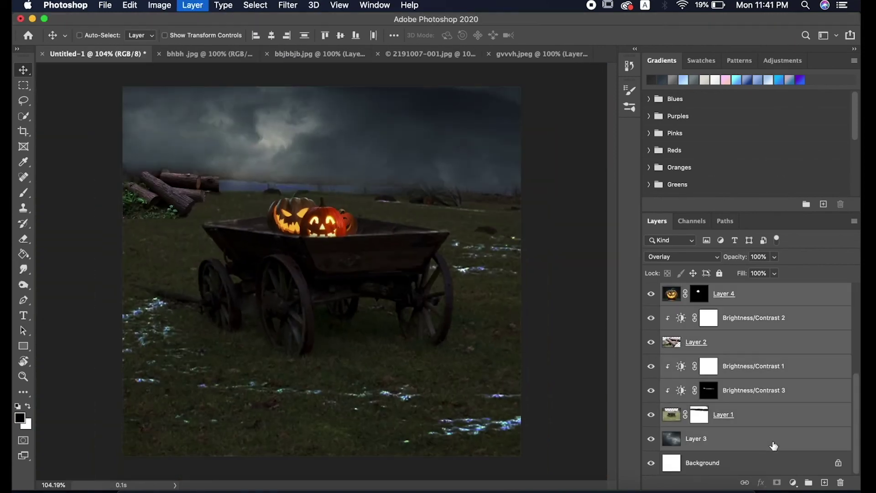
Group the scene layers and add an EdgyAmber Color Lookup at 45% opacity.
{"action": "left_click", "coordinate": [794, 482]}
{"action": "left_click", "coordinate": [798, 398]}
{"action": "left_click", "coordinate": [671, 235]}
{"action": "left_click", "coordinate": [648, 400]}
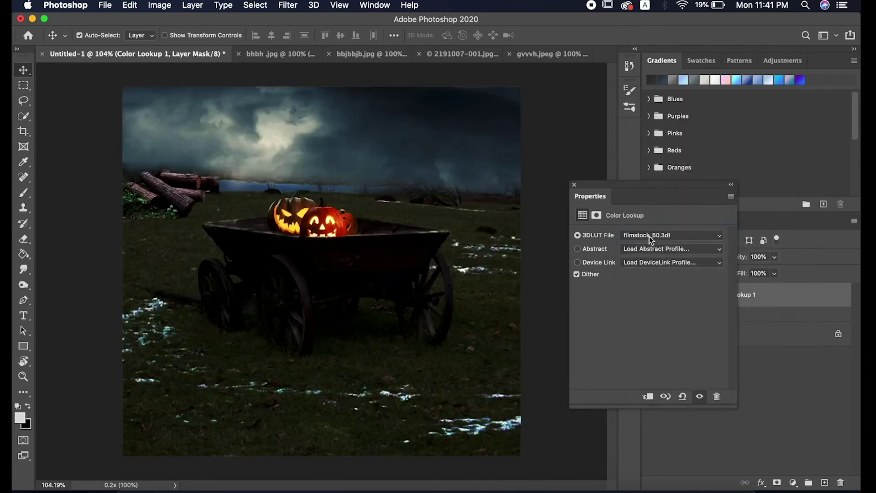
{"action": "left_click", "coordinate": [671, 235]}
{"action": "left_click", "coordinate": [643, 218]}
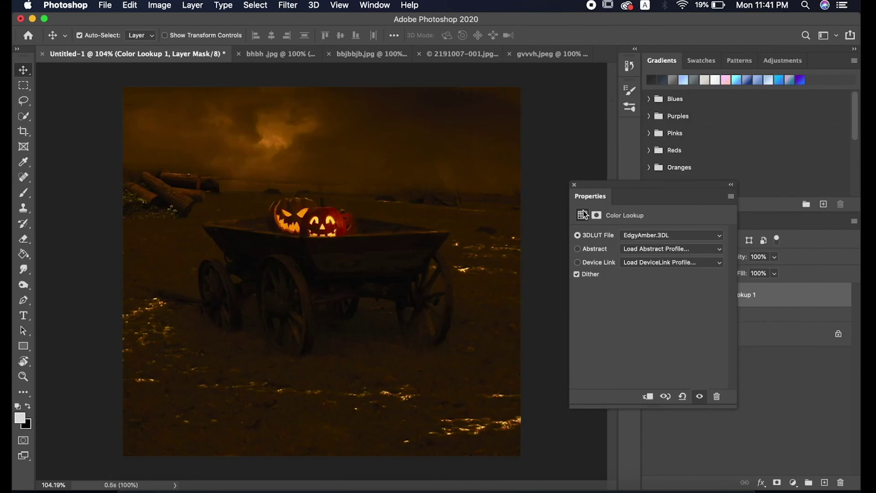
{"action": "left_click", "coordinate": [774, 256]}
{"action": "left_click_drag", "start_coordinate": [779, 271], "coordinate": [745, 273]}
Add a second Color Lookup with Fuji F125 Kodak 2393, faded to 32% opacity.
{"action": "left_click", "coordinate": [695, 314]}
{"action": "left_click", "coordinate": [794, 482]}
{"action": "left_click", "coordinate": [798, 401]}
{"action": "left_click", "coordinate": [671, 235]}
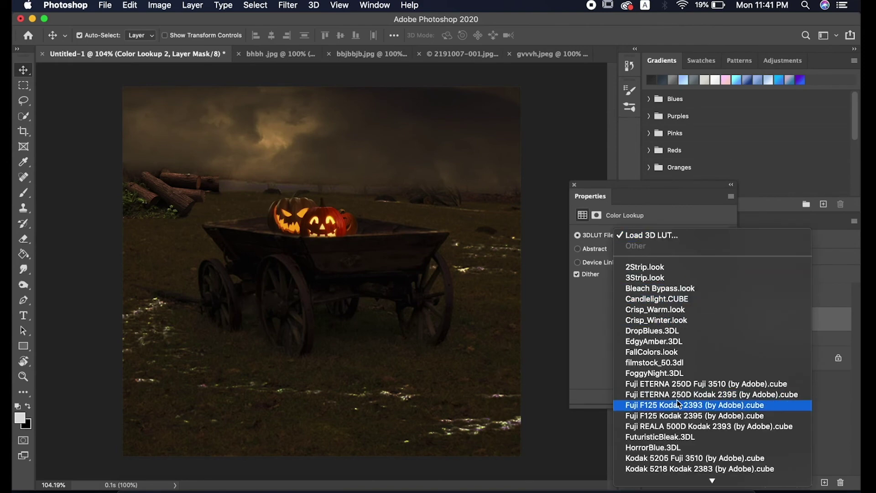
{"action": "left_click", "coordinate": [677, 399]}
{"action": "left_click", "coordinate": [775, 257]}
{"action": "left_click_drag", "start_coordinate": [774, 272], "coordinate": [749, 272]}
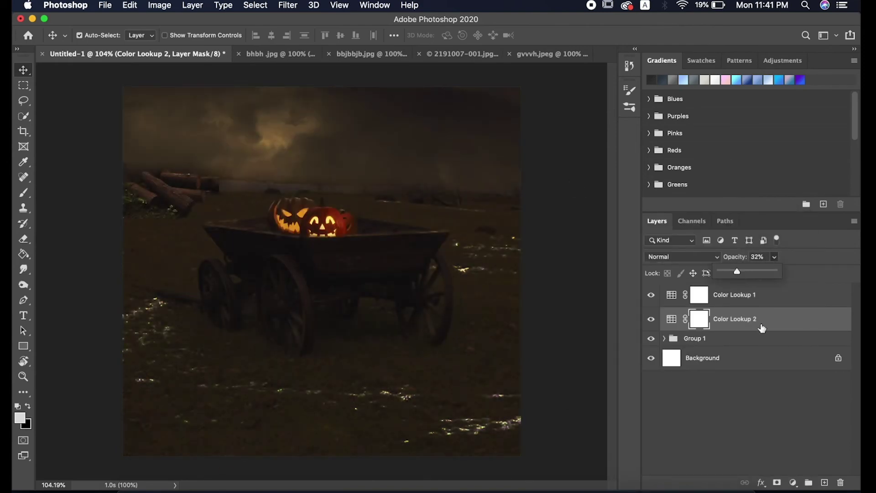
Toggle the Color Lookup layers' visibility to compare the two grades.
{"action": "left_click", "coordinate": [651, 294]}
{"action": "left_click", "coordinate": [651, 319]}
{"action": "left_click", "coordinate": [695, 338]}
{"action": "left_click", "coordinate": [735, 295]}
Close bbjbbjb.jpg and 2191007-001.jpg, leaving the bhbh.jpg pumpkin showing.
{"action": "left_click", "coordinate": [205, 54]}
{"action": "left_click", "coordinate": [320, 54]}
{"action": "left_click", "coordinate": [235, 53]}
{"action": "left_click", "coordinate": [292, 53]}
Mask out the pumpkin's white background and drag it into the Halloween scene.
{"action": "key", "text": "d"}
{"action": "key", "text": "w"}
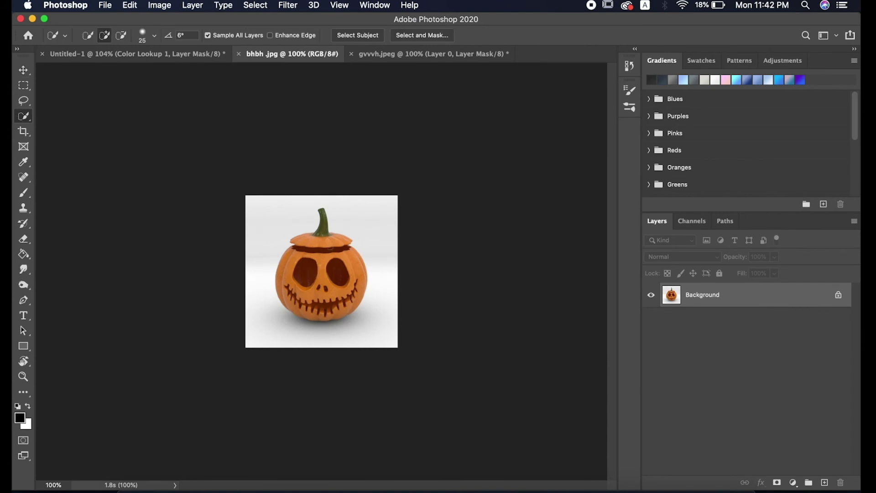
{"action": "left_click", "coordinate": [777, 483]}
{"action": "key", "text": "v"}
{"action": "mouse_move", "coordinate": [442, 294]}
{"action": "left_mouse_down"}
{"action": "mouse_move", "coordinate": [393, 149]}
{"action": "mouse_move", "coordinate": [588, 274]}
{"action": "left_mouse_up"}
Scale the pumpkin down and place it on the grass right of the wagon.
{"action": "key", "text": "ctrl+t"}
{"action": "left_click_drag", "start_coordinate": [400, 174], "coordinate": [502, 274]}
{"action": "left_click_drag", "start_coordinate": [530, 301], "coordinate": [472, 267]}
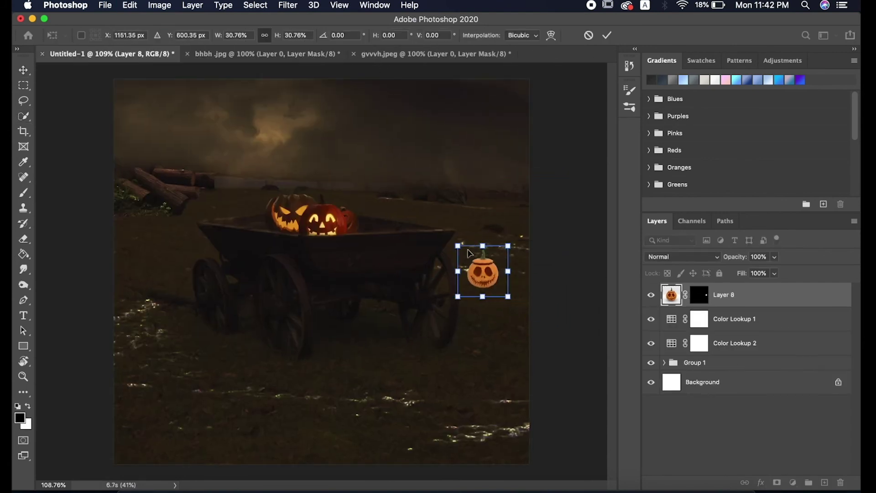
{"action": "key", "text": "ctrl+plus"}
{"action": "key", "text": "Return"}
{"action": "key", "text": "ctrl+t"}
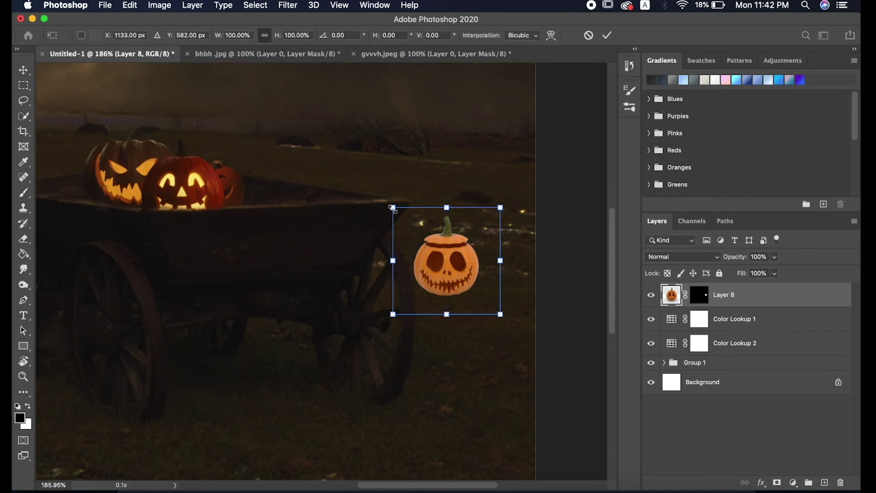
{"action": "key", "text": "Return"}
{"action": "scroll", "coordinate": [383, 208], "scroll_direction": "down", "scroll_amount": 1}
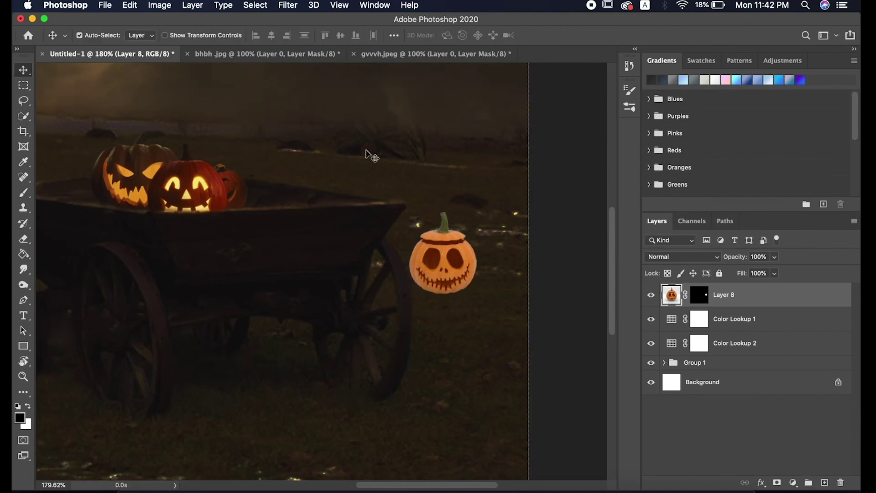
Close the pumpkin source image without saving and bring the glowing pumpkin into the scene.
{"action": "key", "text": "ctrl+Tab"}
{"action": "left_click", "coordinate": [187, 54]}
{"action": "left_click", "coordinate": [393, 183]}
{"action": "key", "text": "ctrl+Tab"}
{"action": "left_click_drag", "start_coordinate": [406, 288], "coordinate": [404, 276]}
Shrink the glowing pumpkin and move it into position beside the first one.
{"action": "key", "text": "ctrl+t"}
{"action": "left_click_drag", "start_coordinate": [234, 171], "coordinate": [413, 307]}
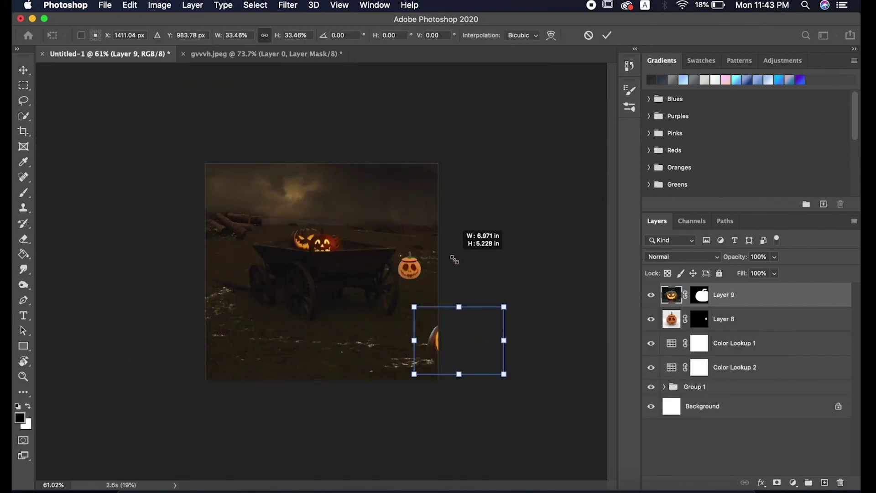
{"action": "key", "text": "ctrl+0"}
{"action": "left_click_drag", "start_coordinate": [419, 227], "coordinate": [456, 255]}
{"action": "scroll", "coordinate": [420, 308], "scroll_direction": "up", "scroll_amount": 3}
{"action": "mouse_move", "coordinate": [371, 209]}
{"action": "left_mouse_down"}
{"action": "mouse_move", "coordinate": [457, 251]}
{"action": "mouse_move", "coordinate": [410, 213]}
{"action": "left_mouse_up"}
Shrink the Layer 8 pumpkin slightly and confirm its placement.
{"action": "left_click", "coordinate": [672, 321]}
{"action": "key", "text": "ctrl+t"}
{"action": "left_click_drag", "start_coordinate": [352, 219], "coordinate": [378, 244]}
{"action": "key", "text": "Return"}
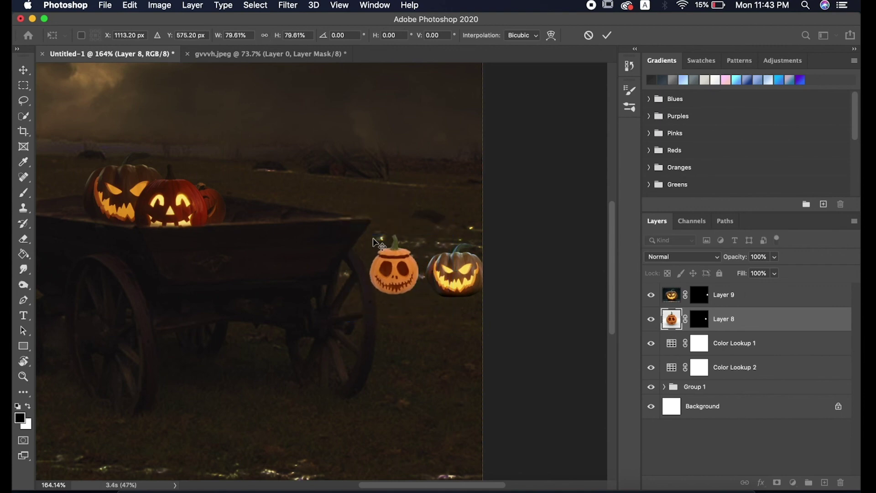
Nudge the Layer 9 glowing pumpkin right, fit the view, and select both pumpkin layers.
{"action": "left_click", "coordinate": [673, 296]}
{"action": "key", "text": "ctrl+t"}
{"action": "key", "text": "shift+Right"}
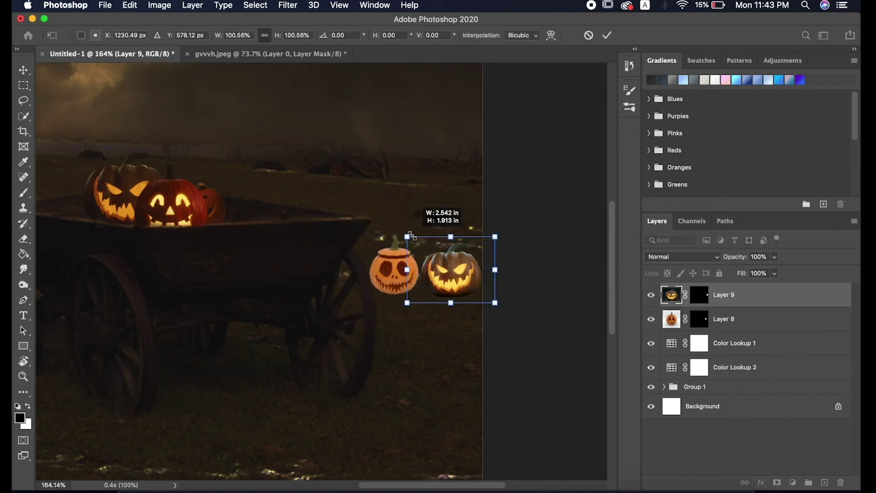
{"action": "key", "text": "Return"}
{"action": "key", "text": "ctrl+0"}
{"action": "left_click", "coordinate": [724, 319], "text": "shift"}
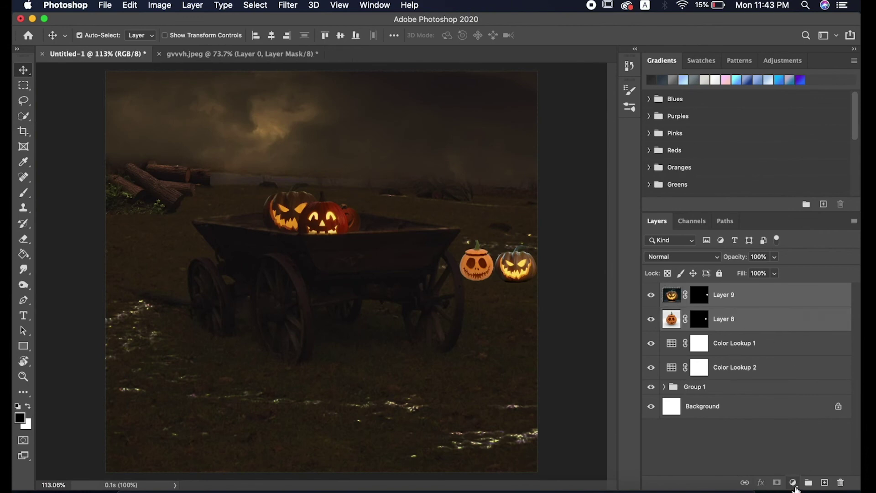
Group Layers 8 and 9, then add Brightness/Contrast (-83, 34) and Exposure +0.45 adjustments.
{"action": "key", "text": "ctrl+g"}
{"action": "left_click", "coordinate": [794, 483]}
{"action": "left_click", "coordinate": [679, 269]}
{"action": "left_click_drag", "start_coordinate": [649, 270], "coordinate": [619, 270]}
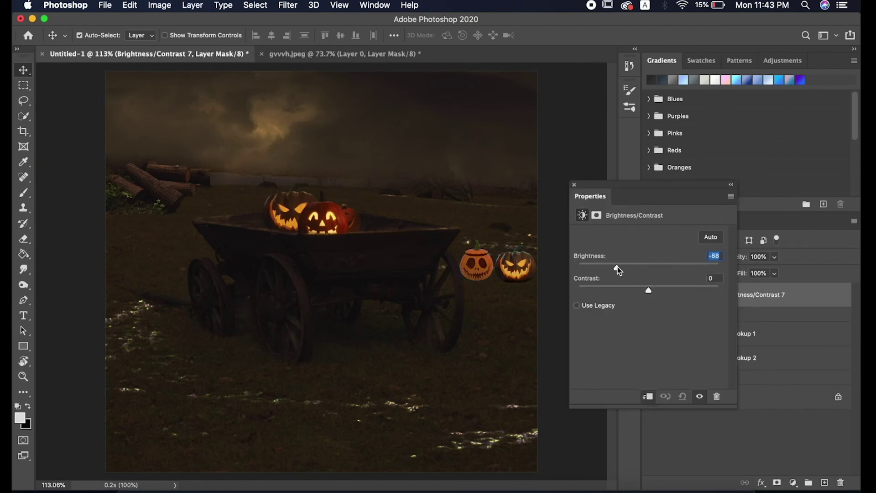
{"action": "left_click", "coordinate": [576, 185]}
{"action": "left_click_drag", "start_coordinate": [653, 262], "coordinate": [655, 265]}
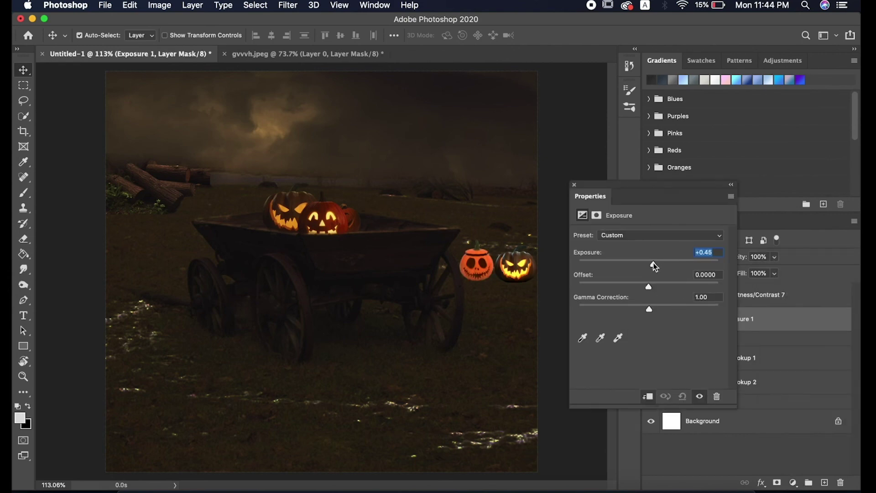
{"action": "key", "text": "ctrl+minus"}
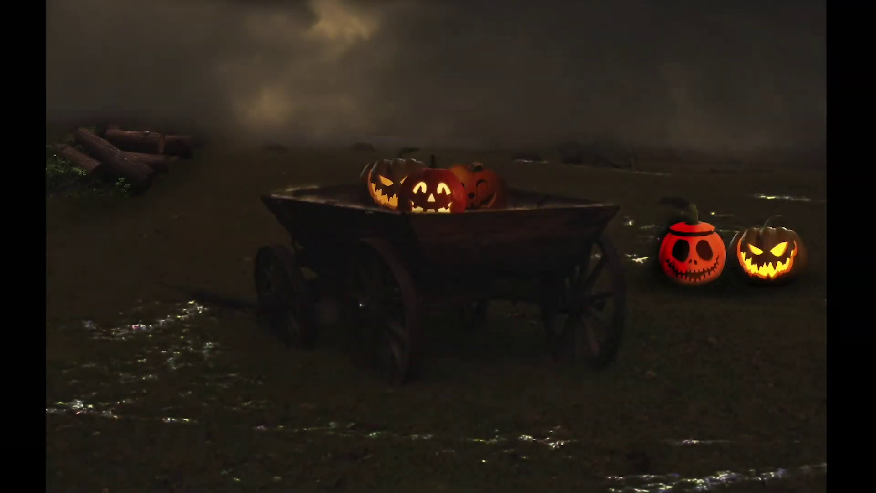